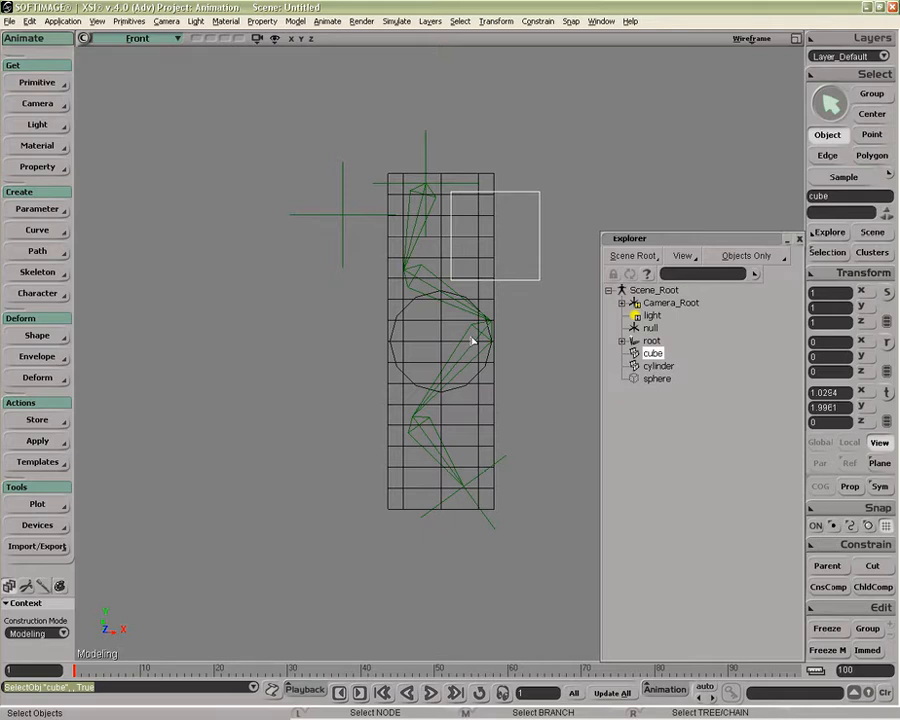
Start setting an envelope on the cylinder and apply it as an animation operator
left_click(424, 387)
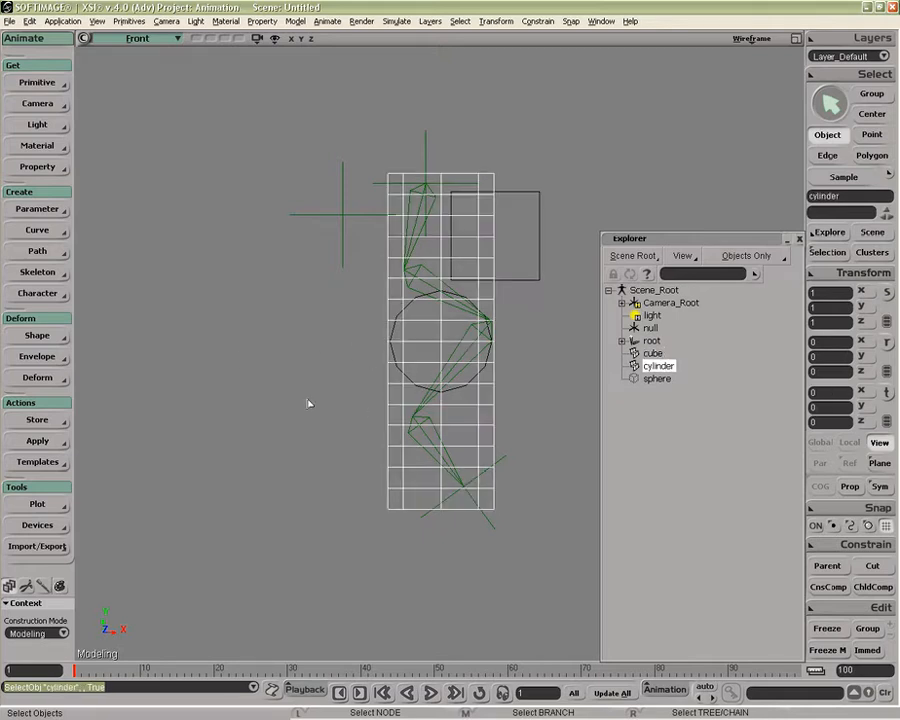
left_click(50, 357)
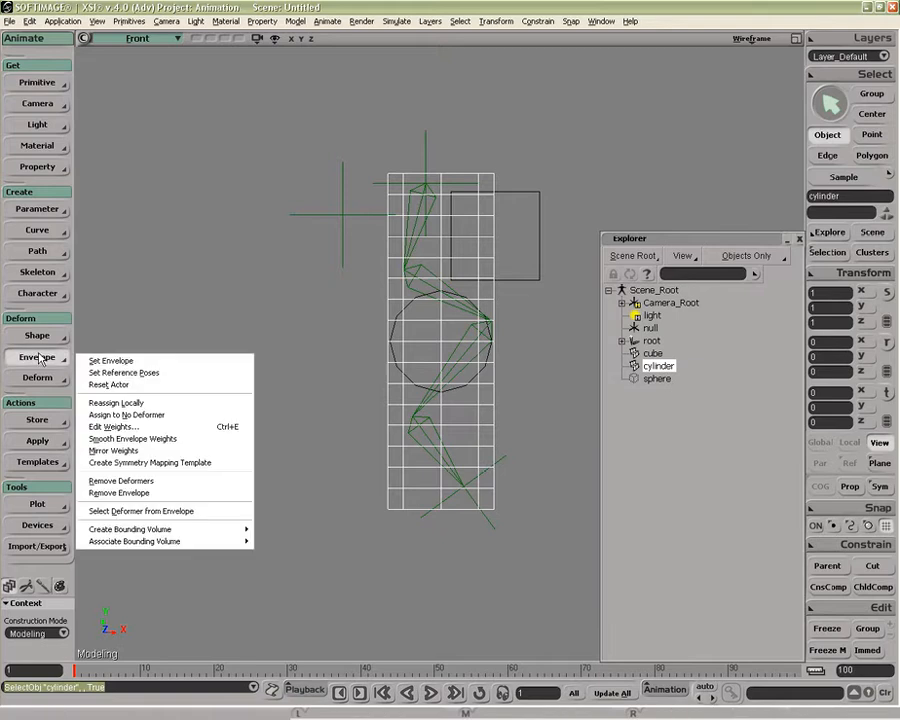
left_click(120, 362)
left_click_drag(447, 322, 255, 315)
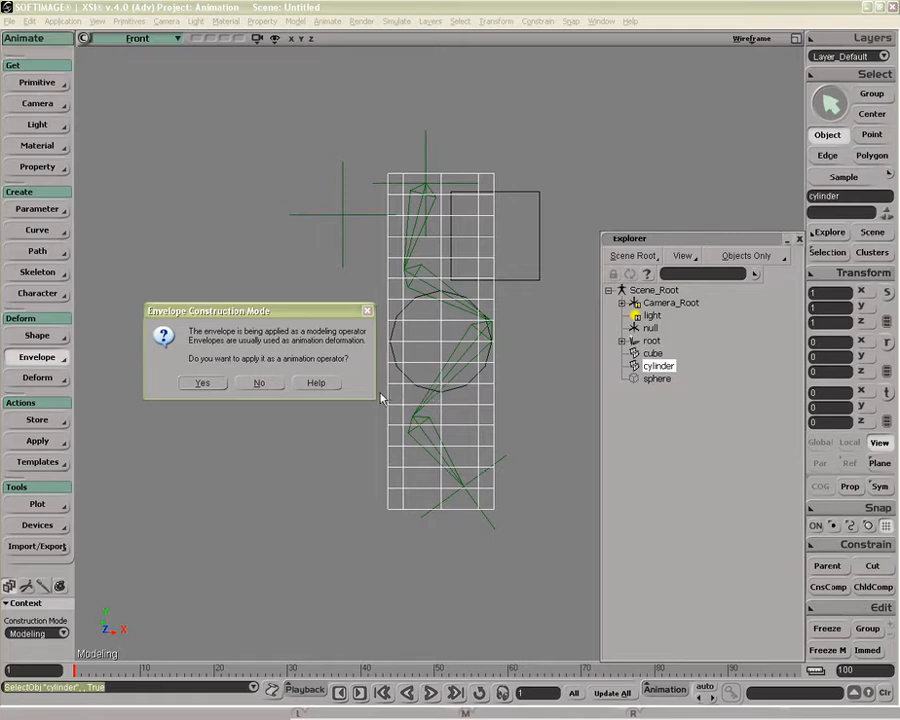
left_click(202, 384)
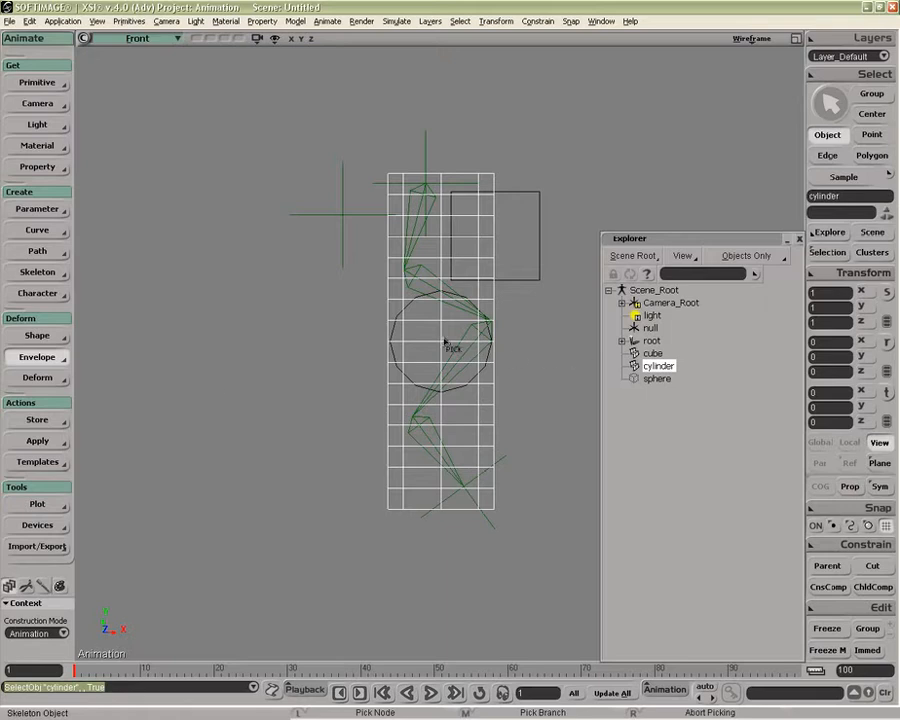
Pick the cube, sphere, null and all four chain bones individually as the cylinder's deformers, and finish picking
left_click(533, 279)
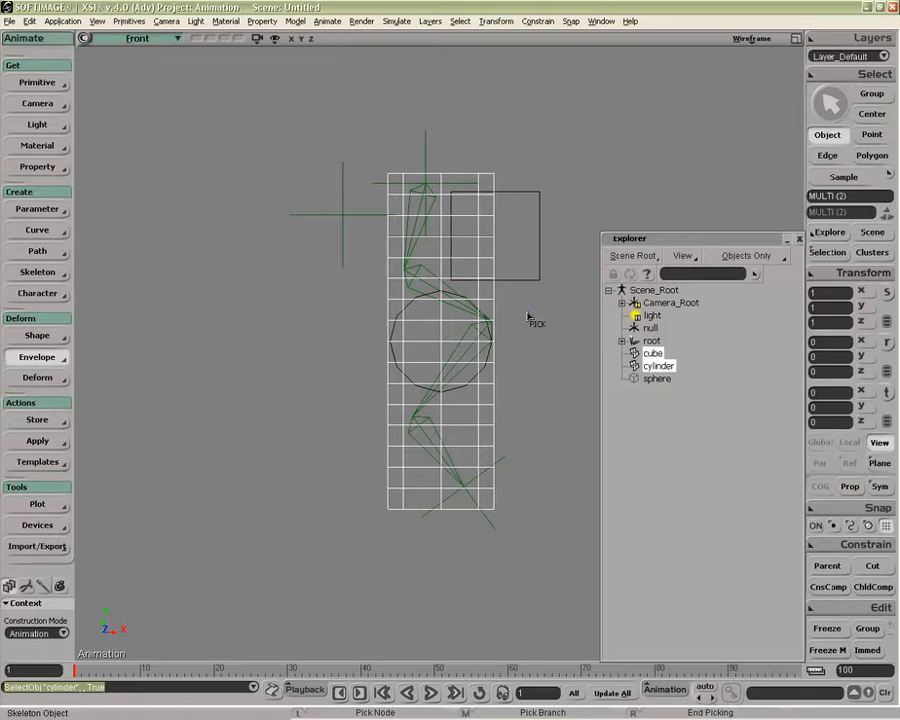
left_click(410, 378)
left_click(342, 240)
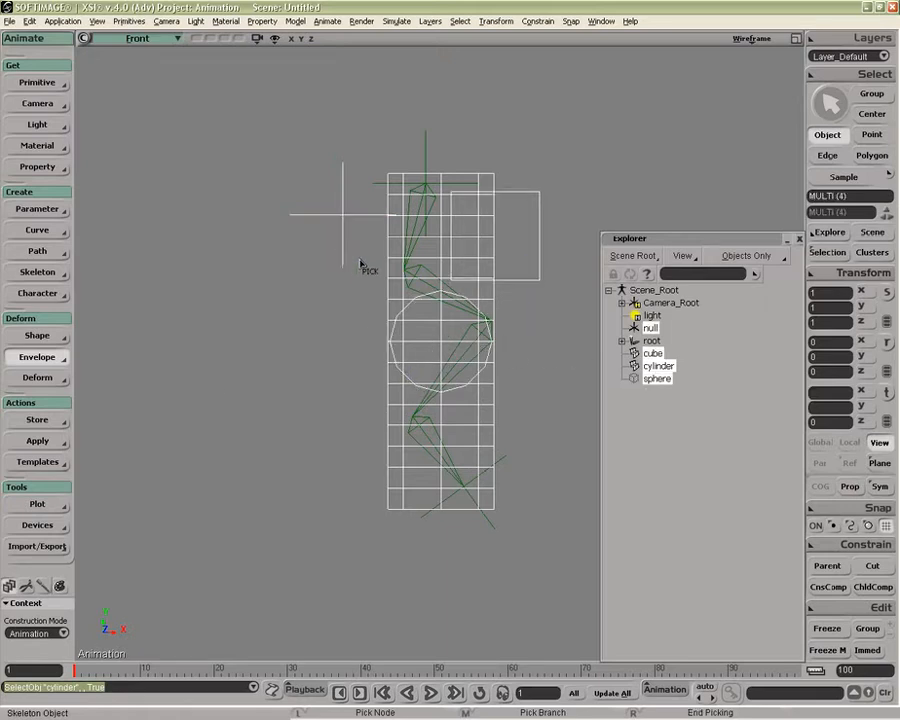
left_click(412, 274)
left_click(446, 292)
left_click(456, 347)
left_click(424, 428)
right_click(528, 421)
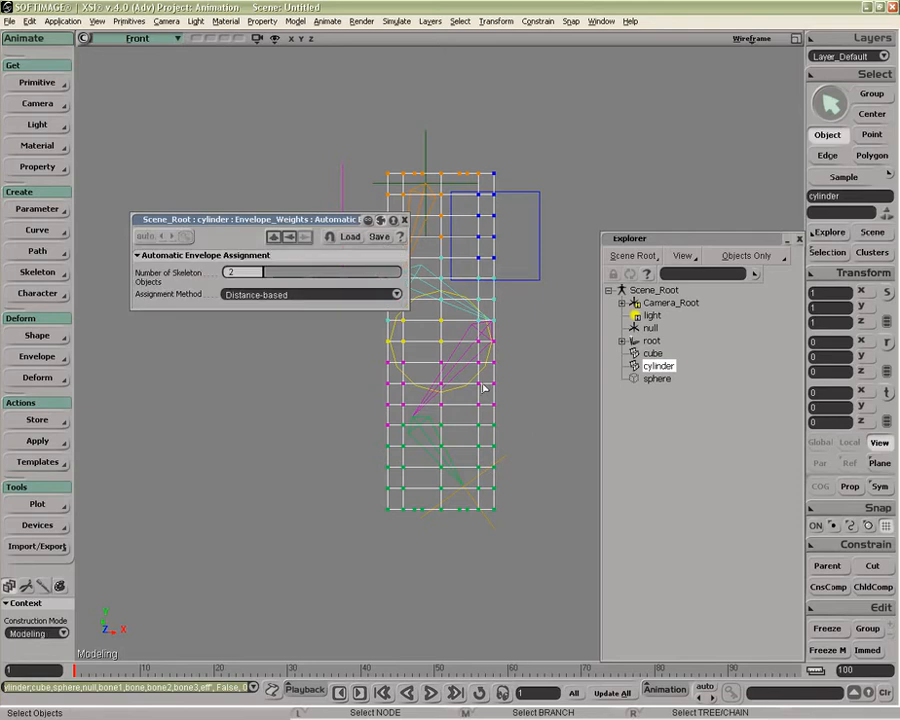
left_click_drag(291, 221, 227, 177)
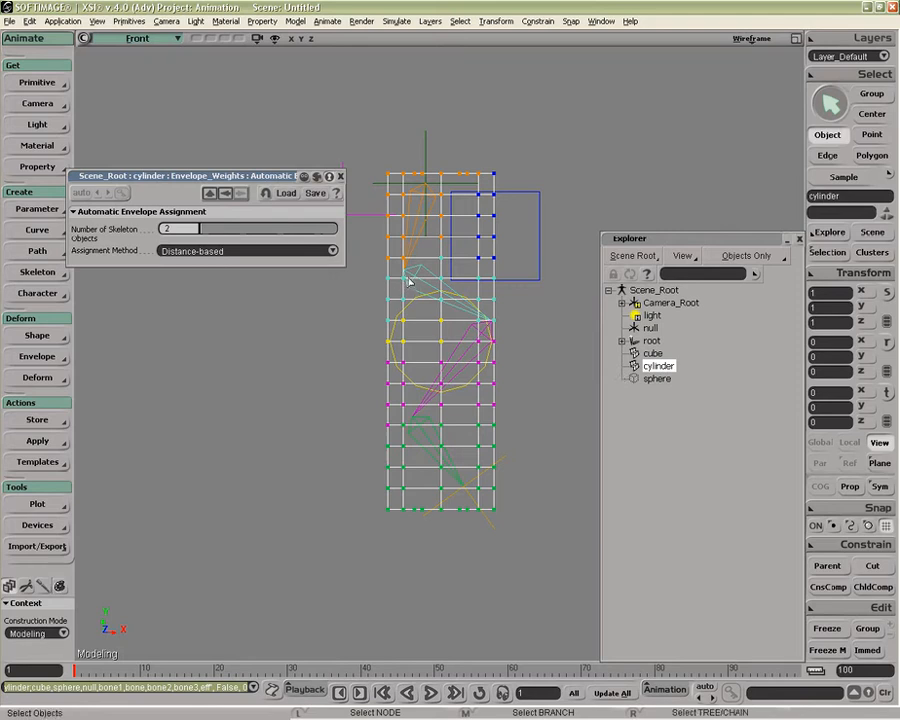
middle_click(655, 342)
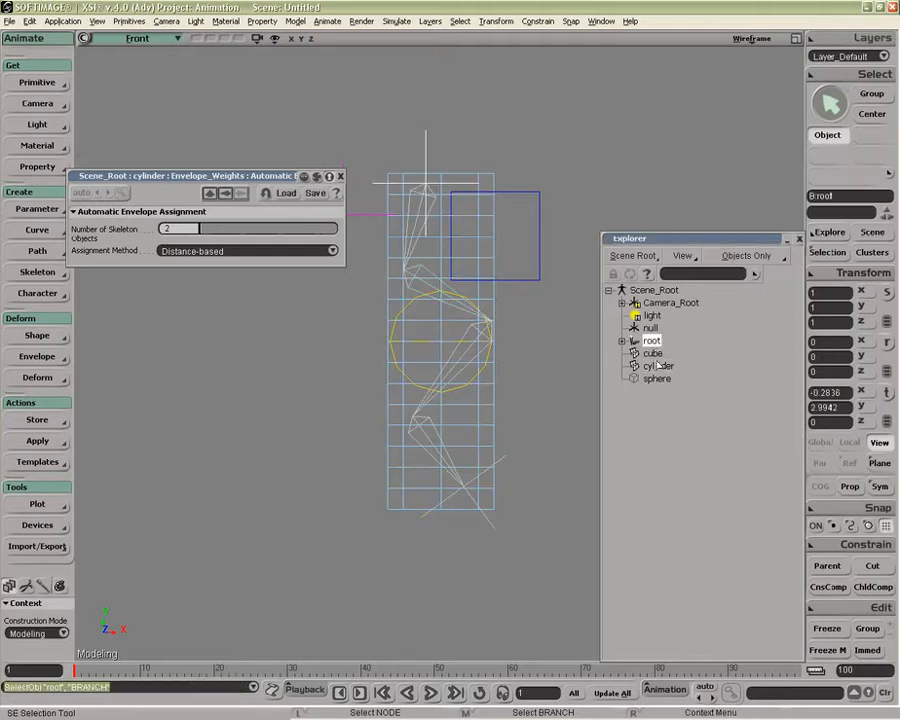
middle_click(655, 354, "ctrl")
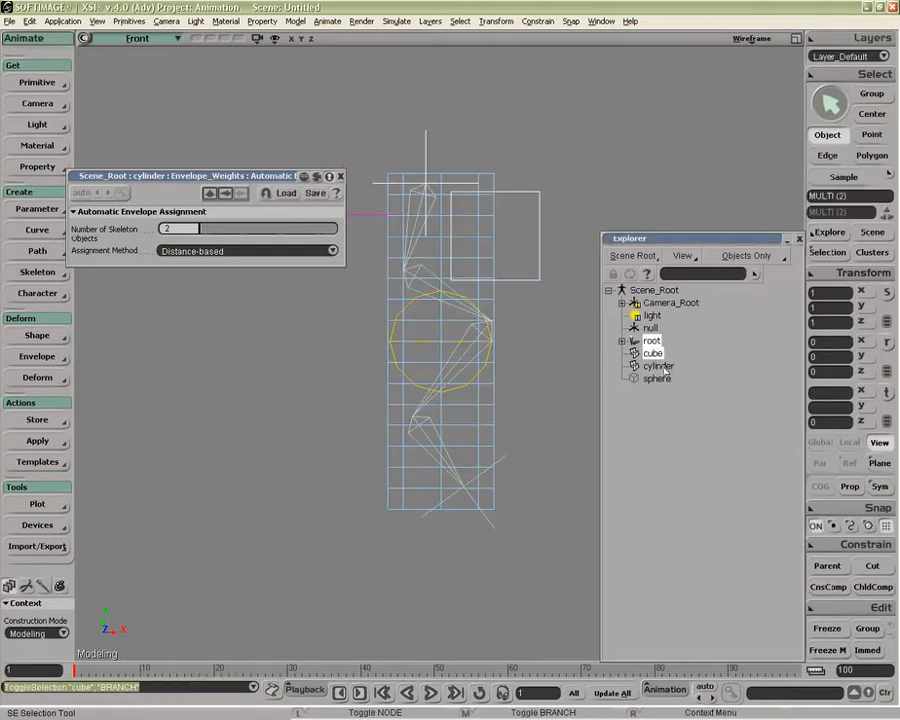
middle_click(660, 366, "ctrl")
middle_click(659, 379, "ctrl")
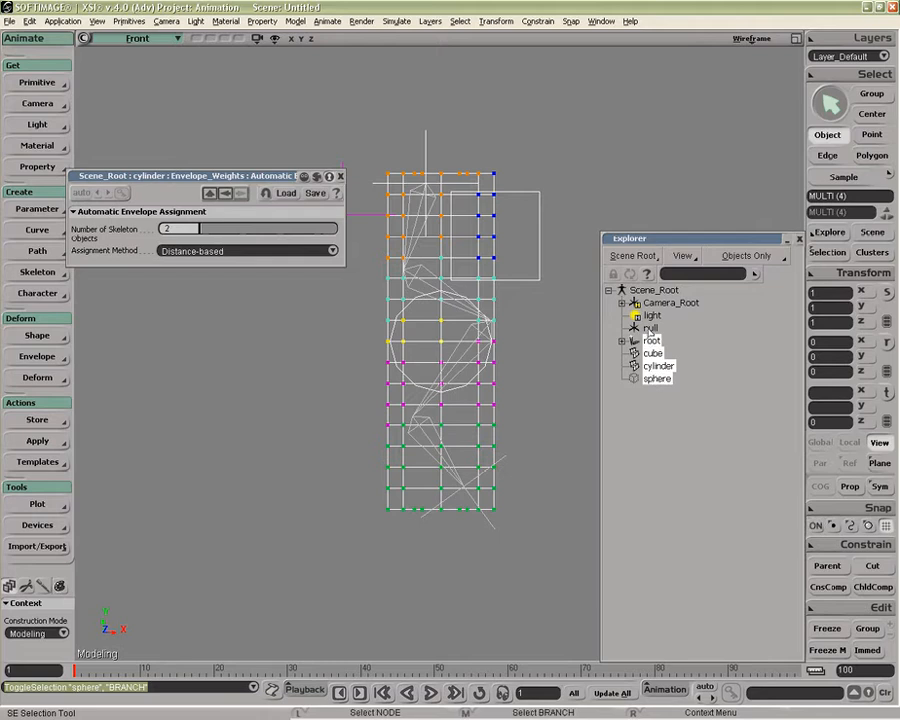
middle_click(653, 353, "ctrl")
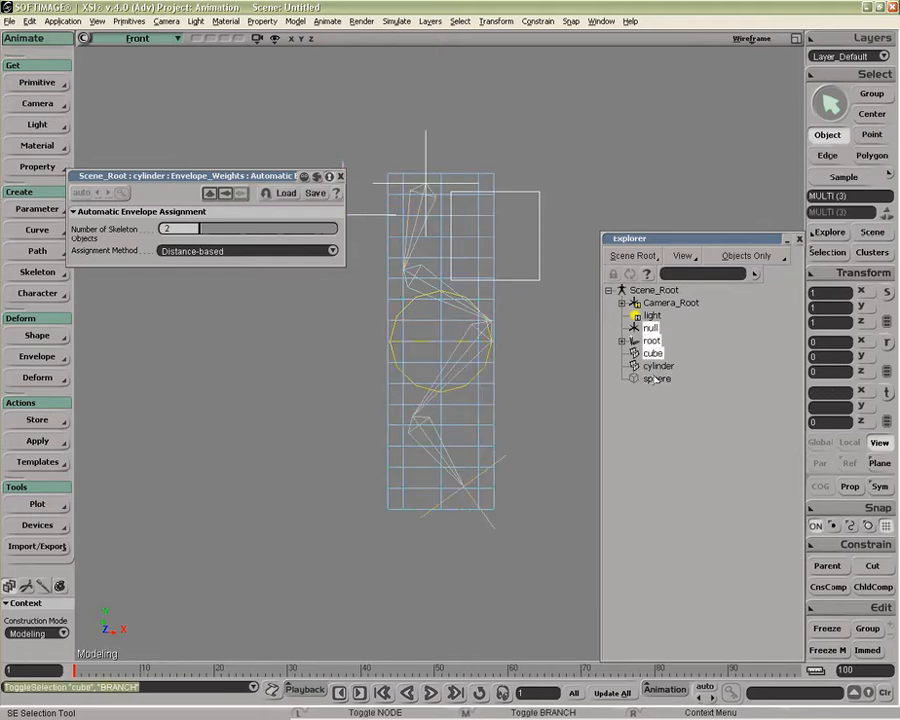
middle_click(656, 379, "ctrl")
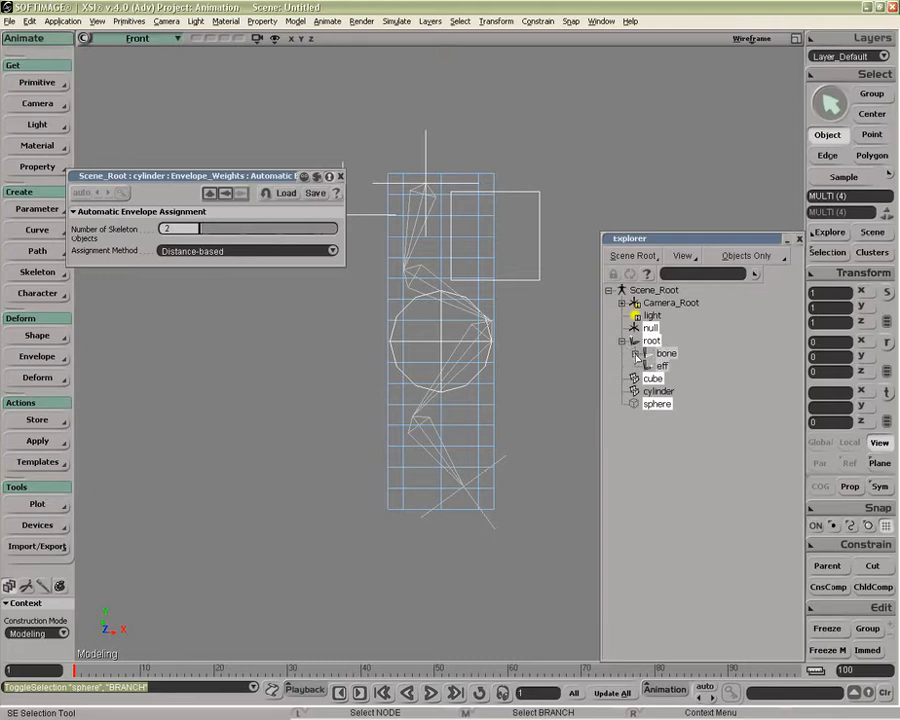
Expand the bone chain and select the null, bone, bone1, bone2, bone3, cube and sphere together, leaving out the cylinder
left_click(670, 378)
left_click(652, 329)
left_click(667, 355, "ctrl")
left_click(681, 367, "ctrl")
left_click(649, 367, "ctrl")
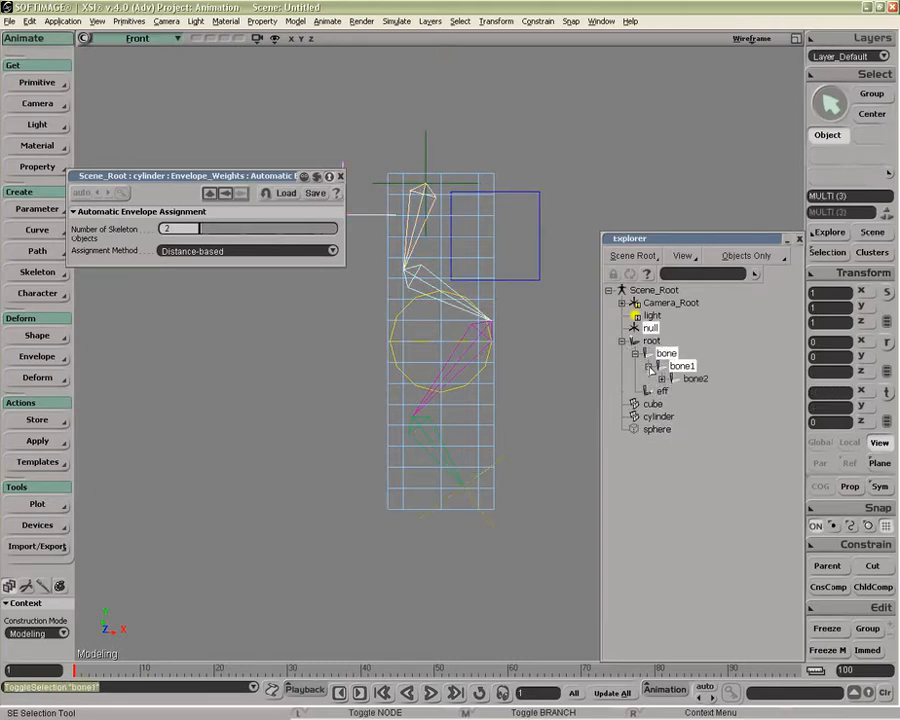
left_click(697, 382, "ctrl")
left_click(662, 380, "ctrl")
left_click(708, 392, "ctrl")
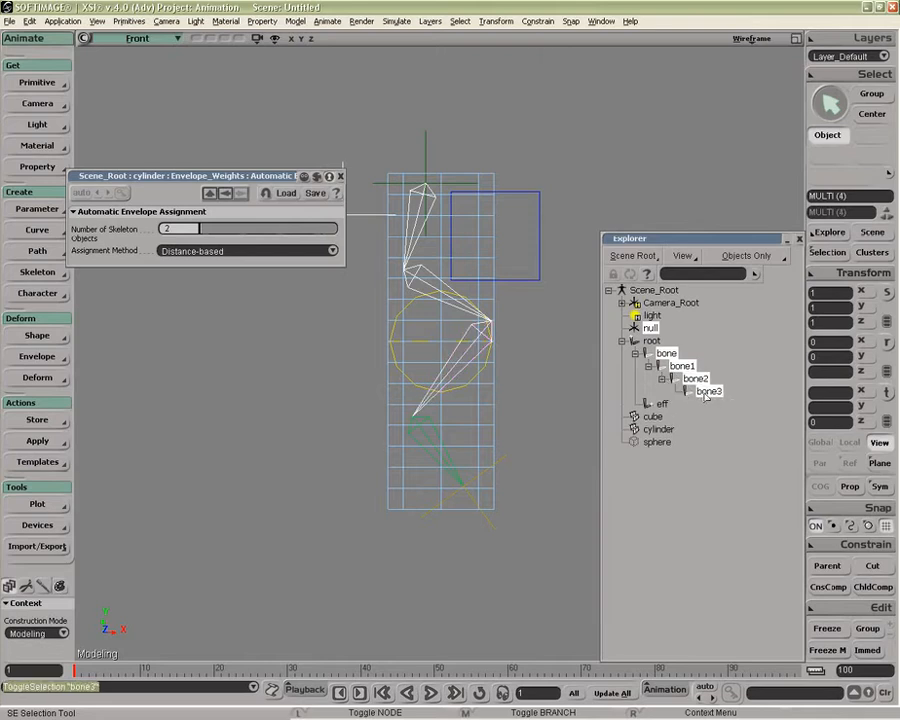
left_click(651, 418, "ctrl")
left_click(657, 442, "ctrl")
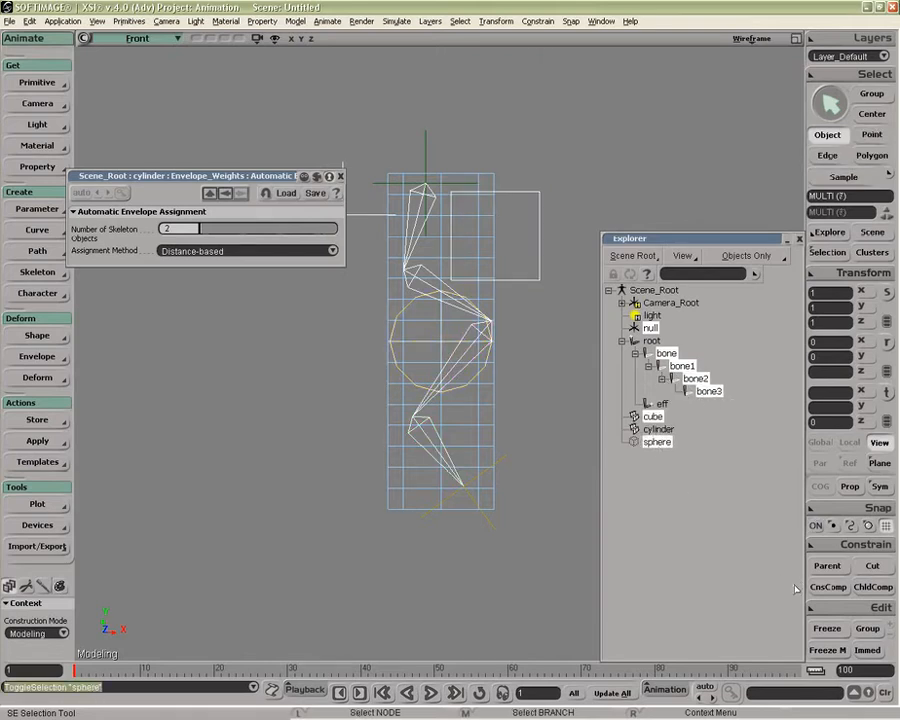
Group the selected deformer objects and name the group Envelope
left_click(867, 628)
left_click(193, 337)
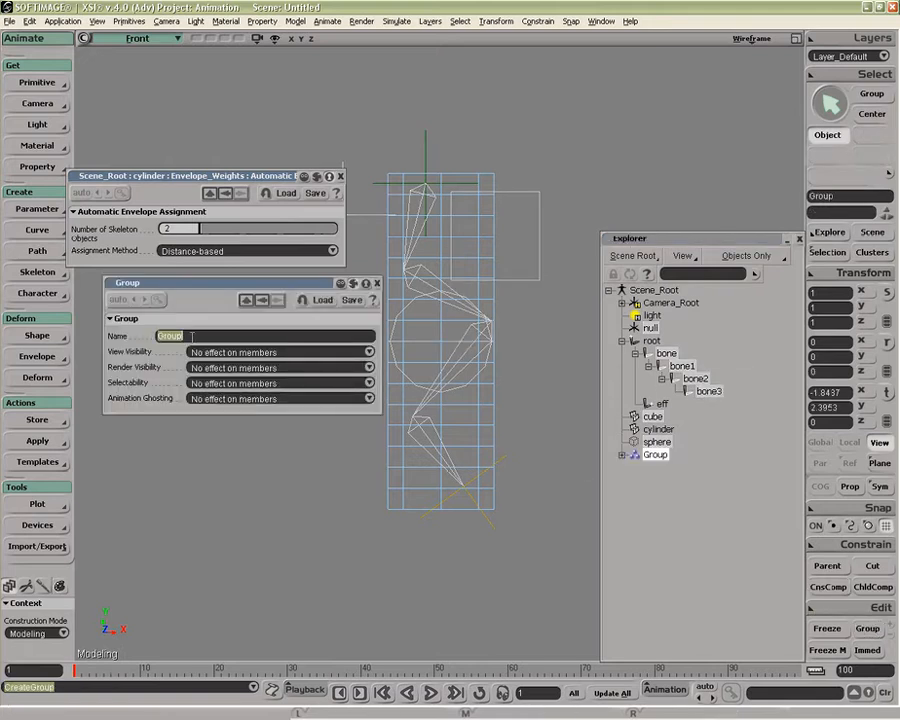
type("Envelope")
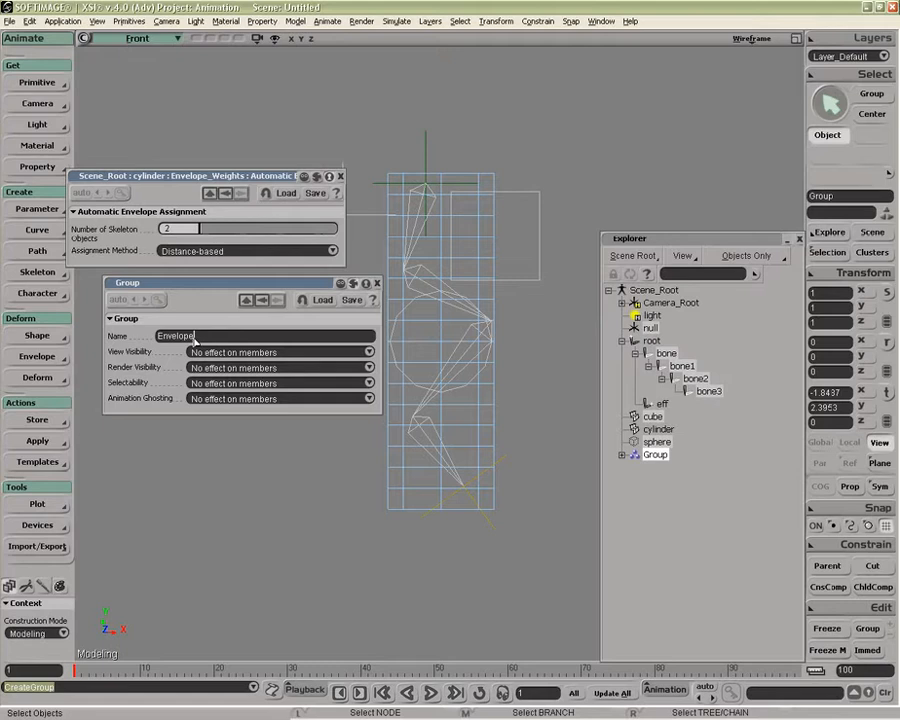
key("Return")
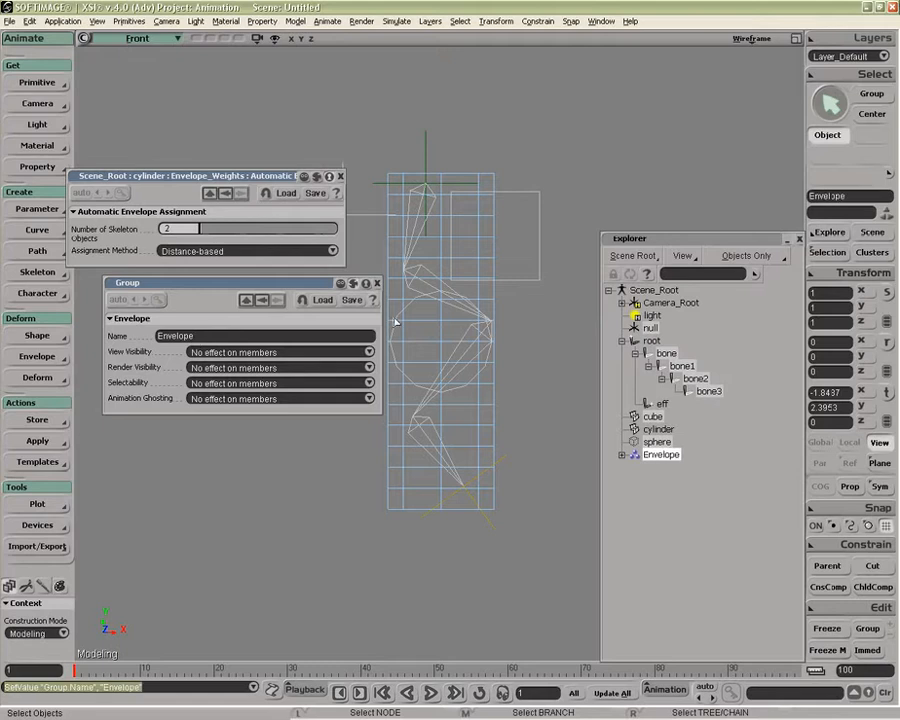
left_click(376, 283)
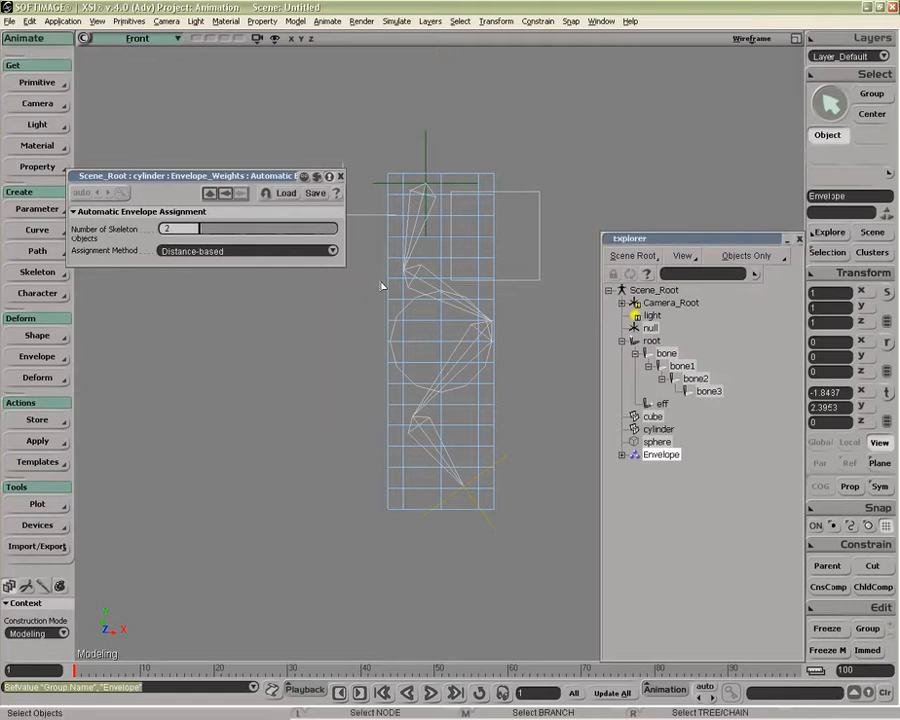
Close the envelope assignment properties and freeze the cylinder to remove its envelope
left_click(340, 176)
left_click(501, 181)
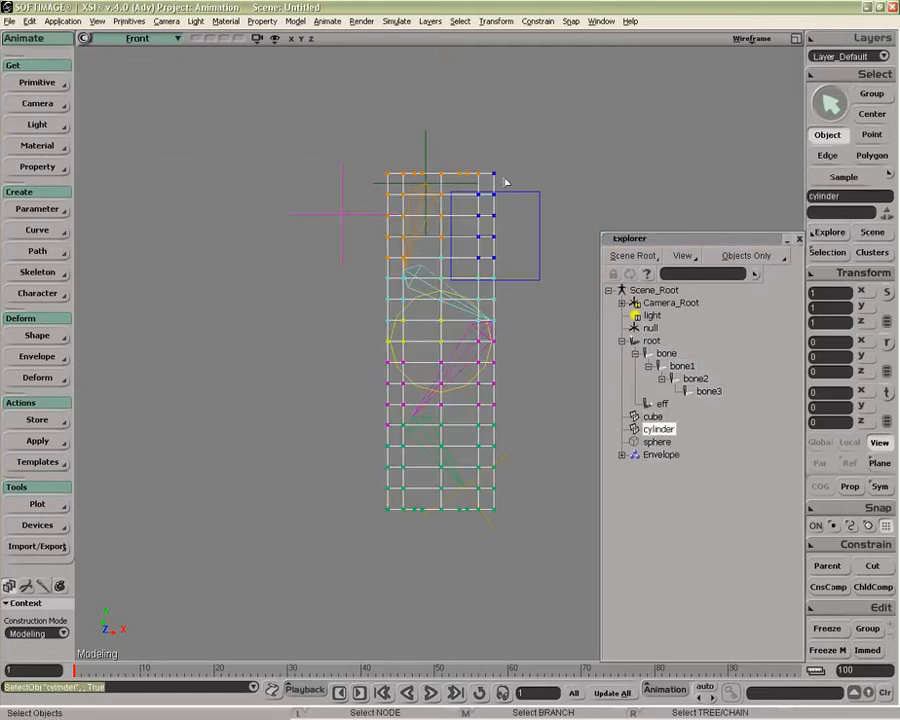
left_click(827, 628)
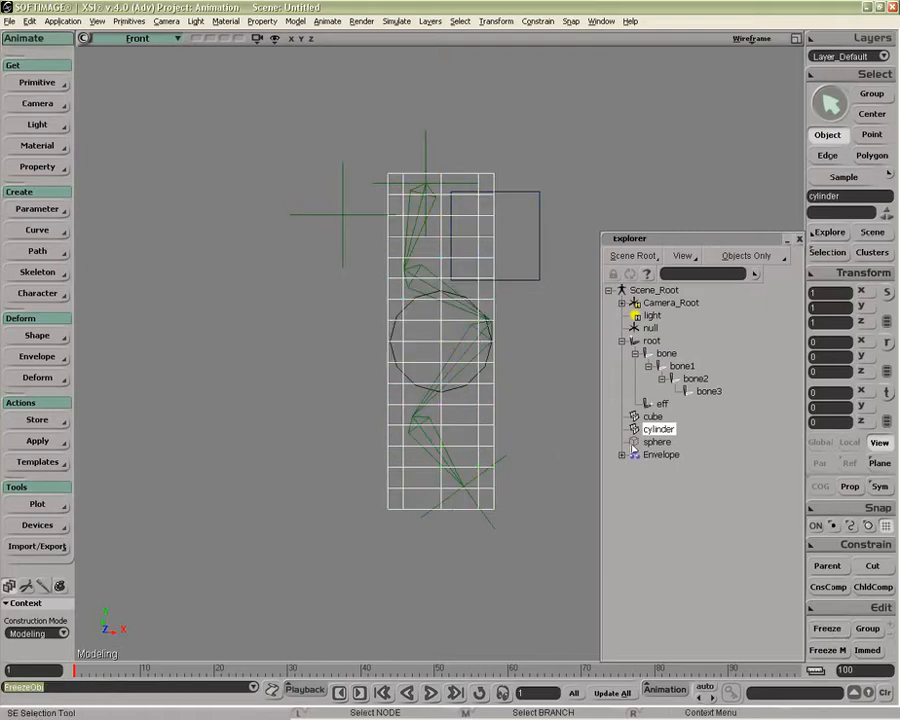
Set an envelope on the cylinder as an animation operator, using the Envelope group as its deformers
left_click(40, 357)
left_click(112, 361)
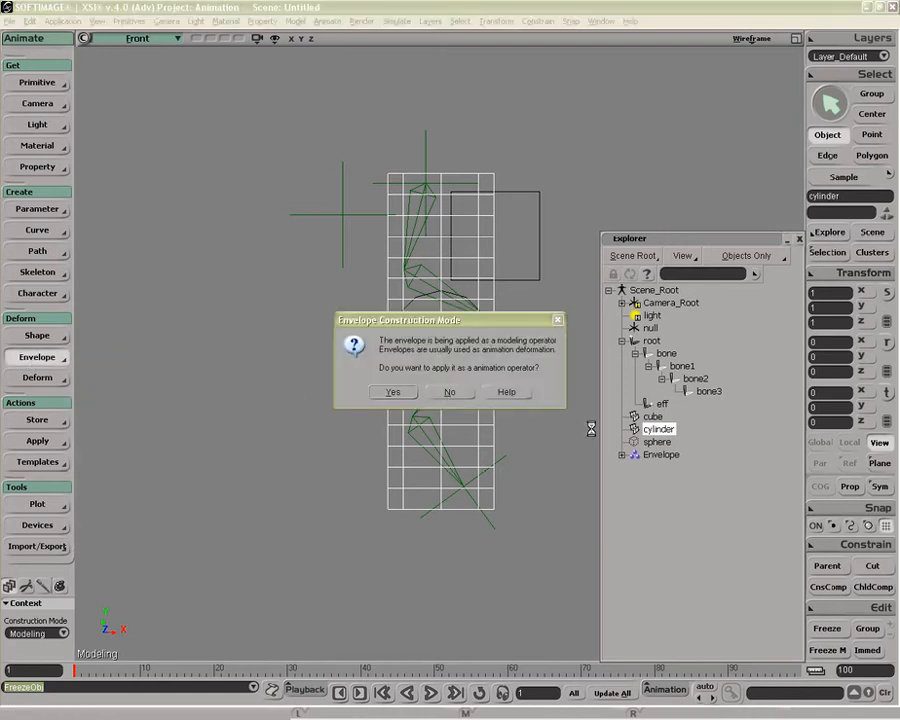
left_click(408, 390)
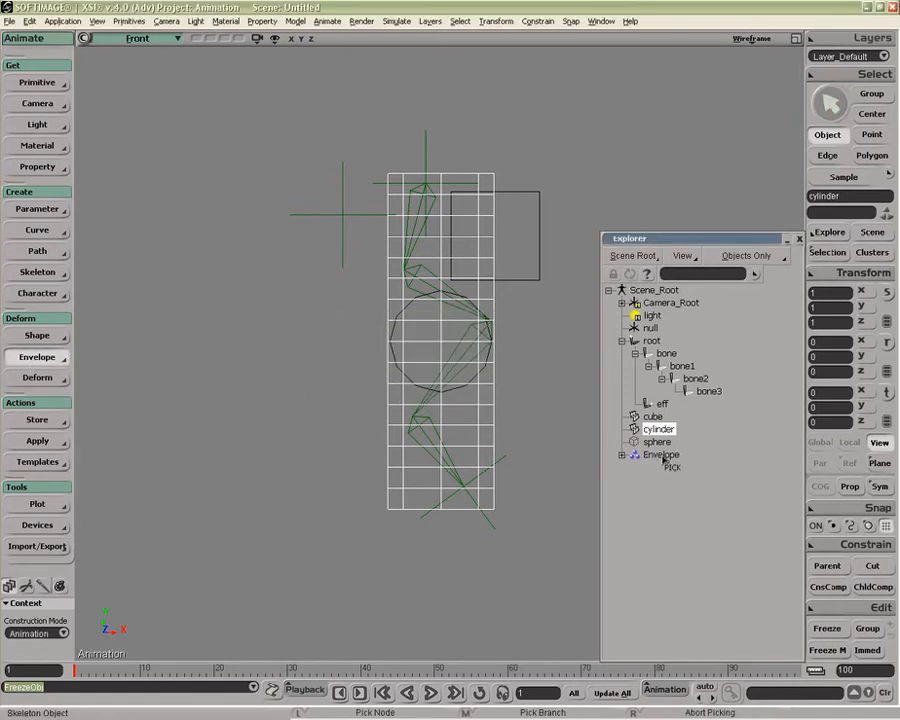
left_click(626, 454)
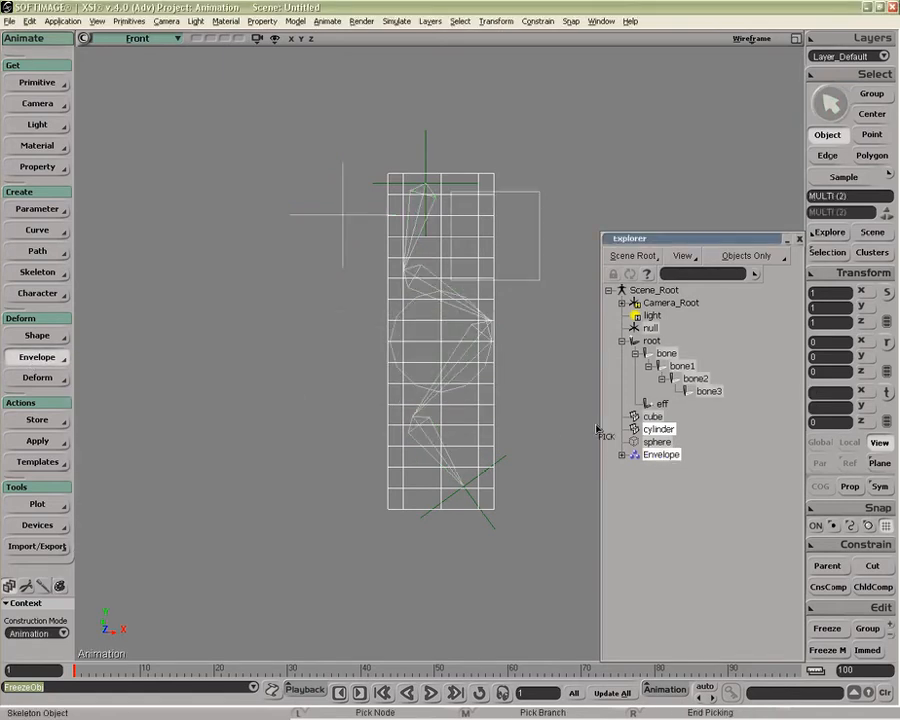
right_click(557, 374)
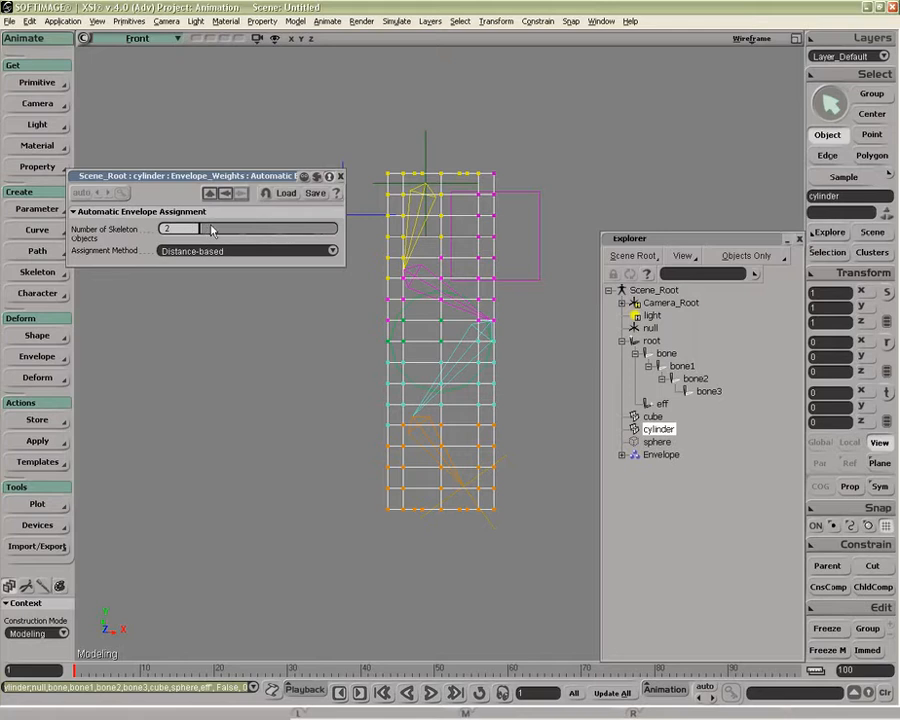
Move the chain's effector to about X 2.58, Y -6.26 and set the construction mode to Animation
left_click(506, 462)
key("v")
left_click_drag(470, 482, 563, 514)
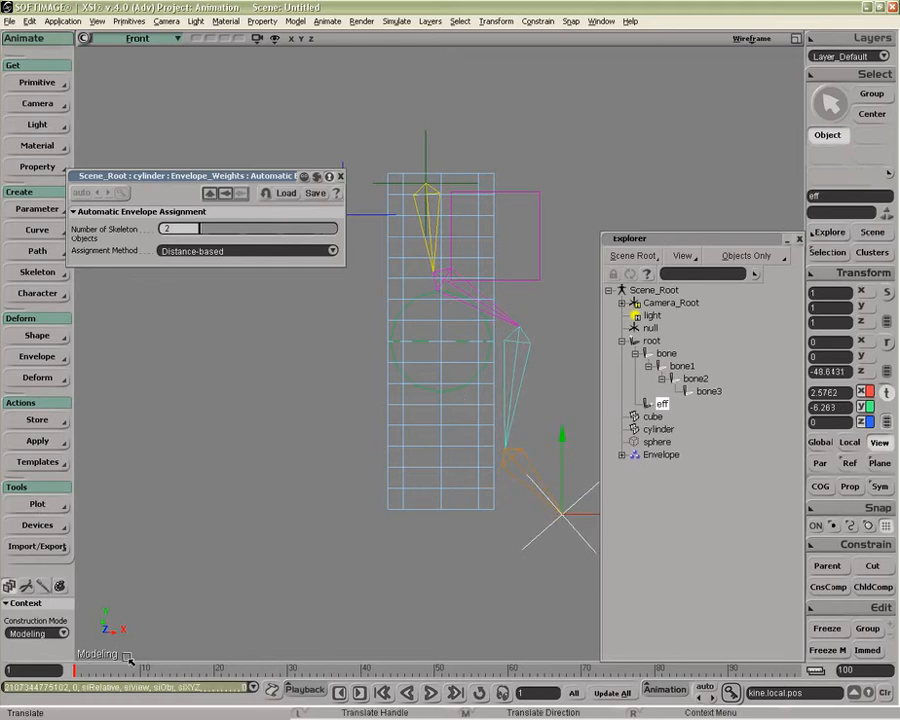
left_click(64, 634)
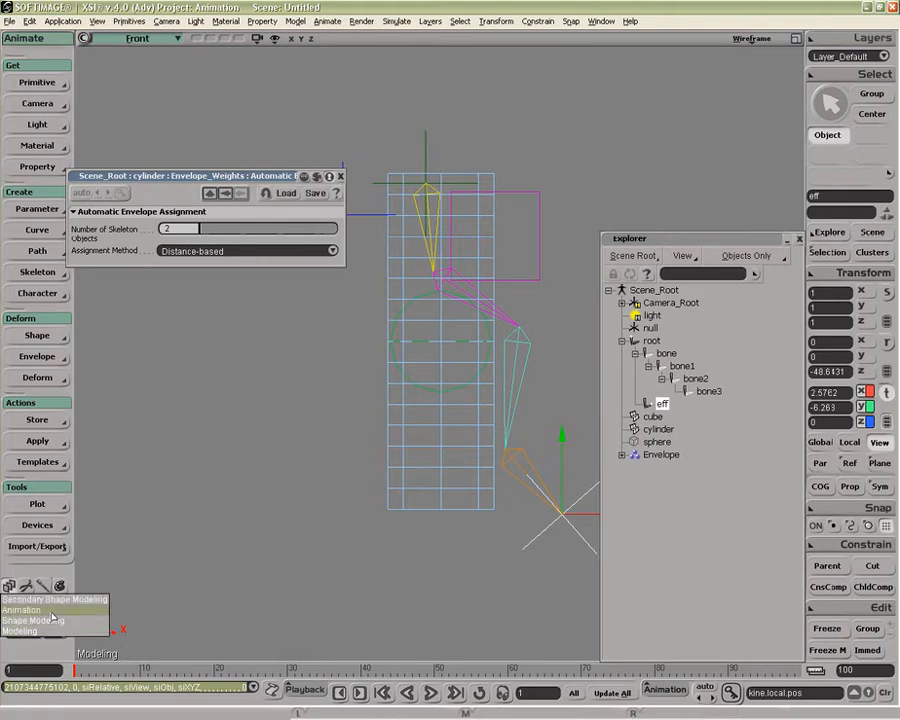
left_click(35, 656)
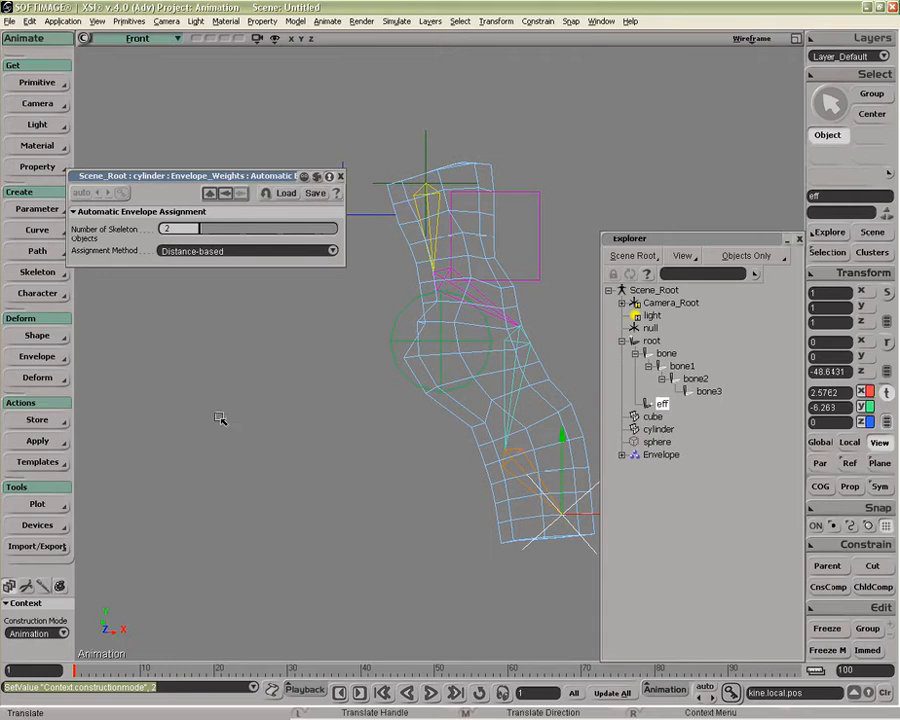
Check the construction mode display options of the Front view
left_click(750, 40)
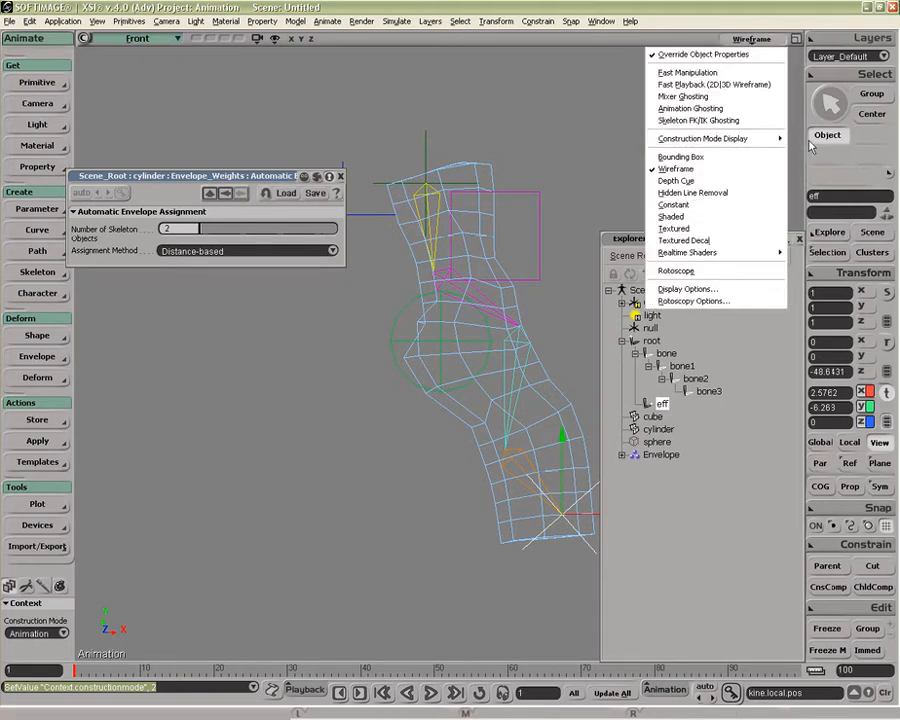
mouse_move(748, 139)
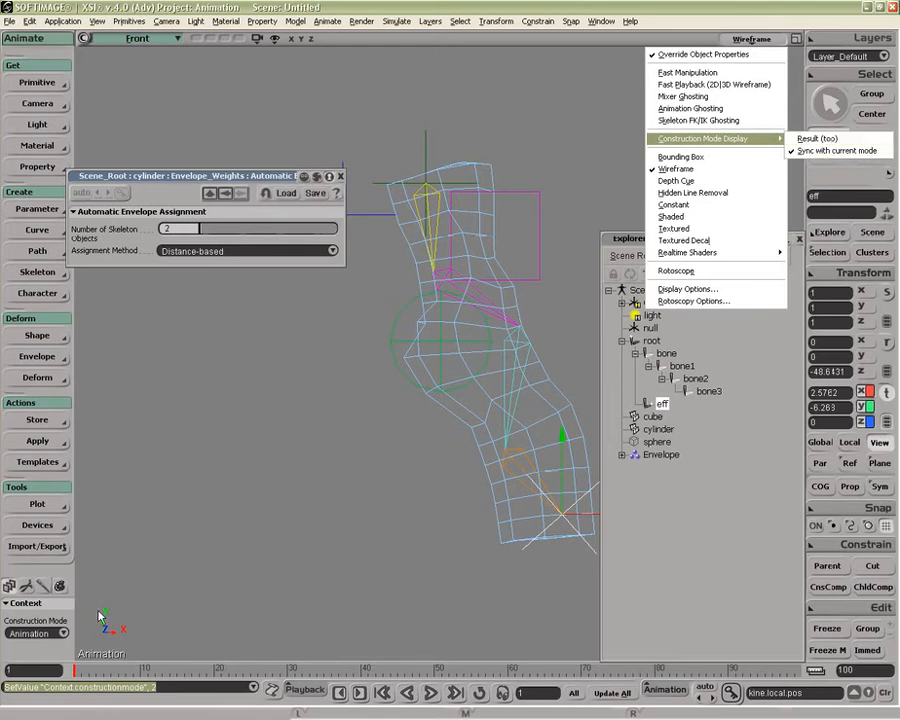
left_click(156, 556)
Restore the four-view layout and set the construction mode to Modeling
left_click(798, 42)
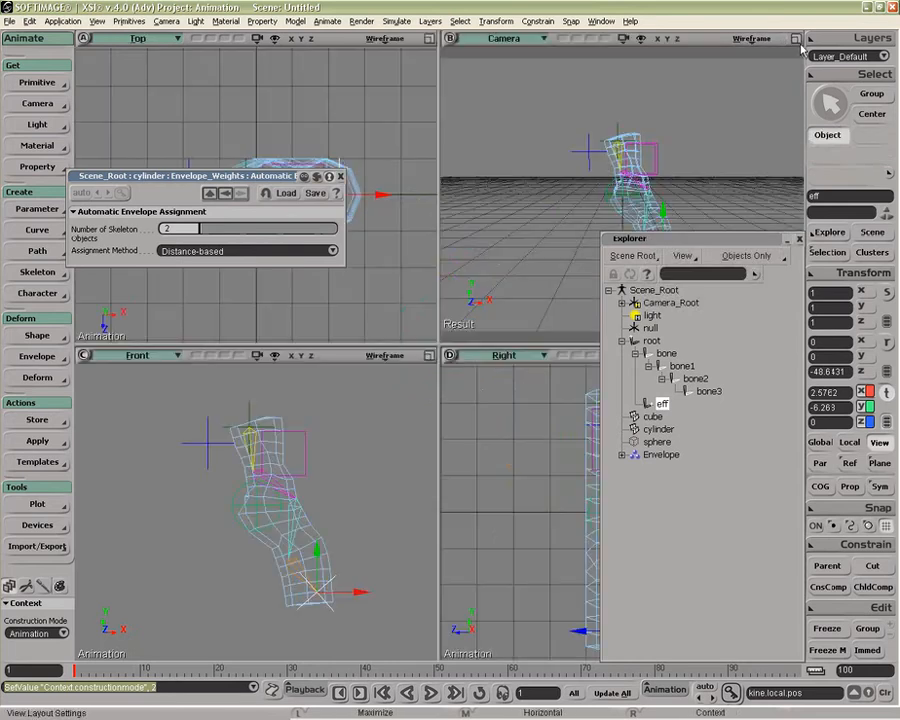
left_click(64, 634)
left_click(36, 668)
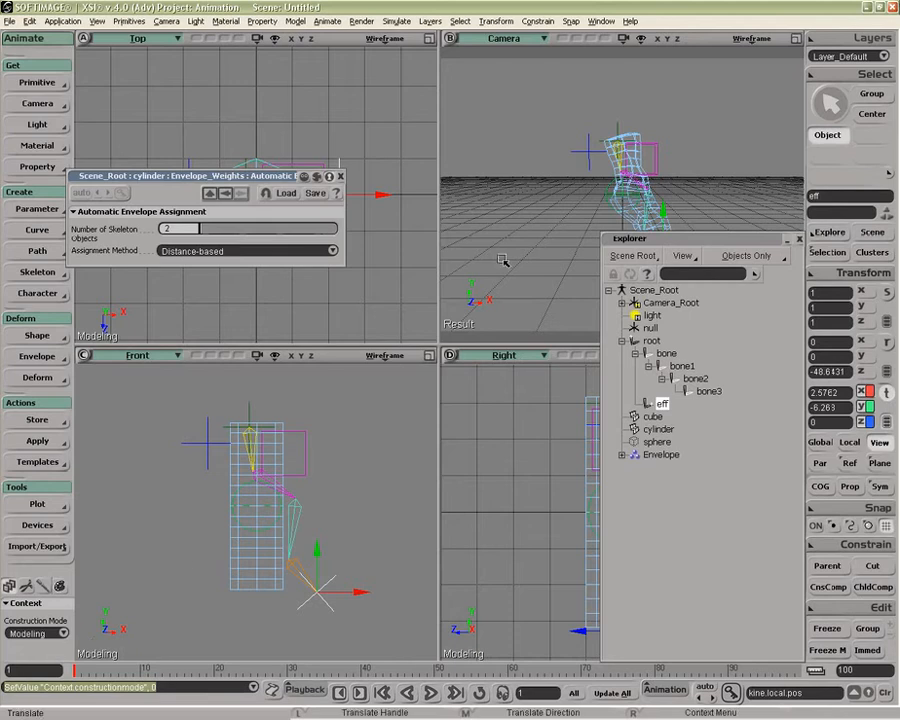
Move the Explorer clear of the Camera view and examine the enveloped cylinder there from a closer angle
left_click_drag(705, 240, 705, 377)
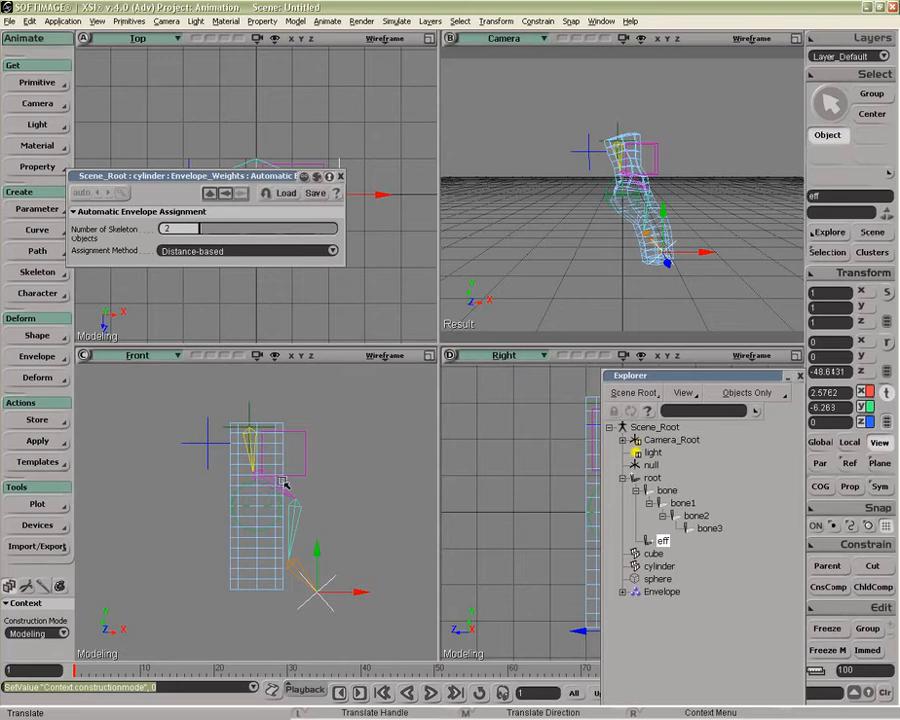
key("o")
left_click_drag(649, 270, 588, 270)
key("p")
key("z")
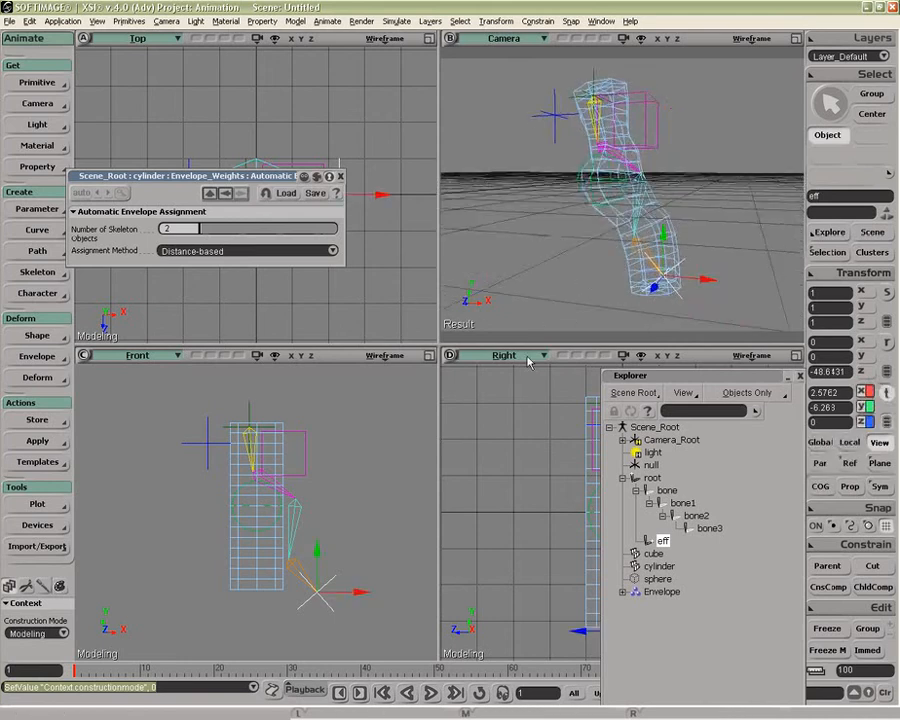
Set the number of skeleton objects of the cylinder's envelope to 1 and select one point at its middle bend
key("space")
left_click(670, 218)
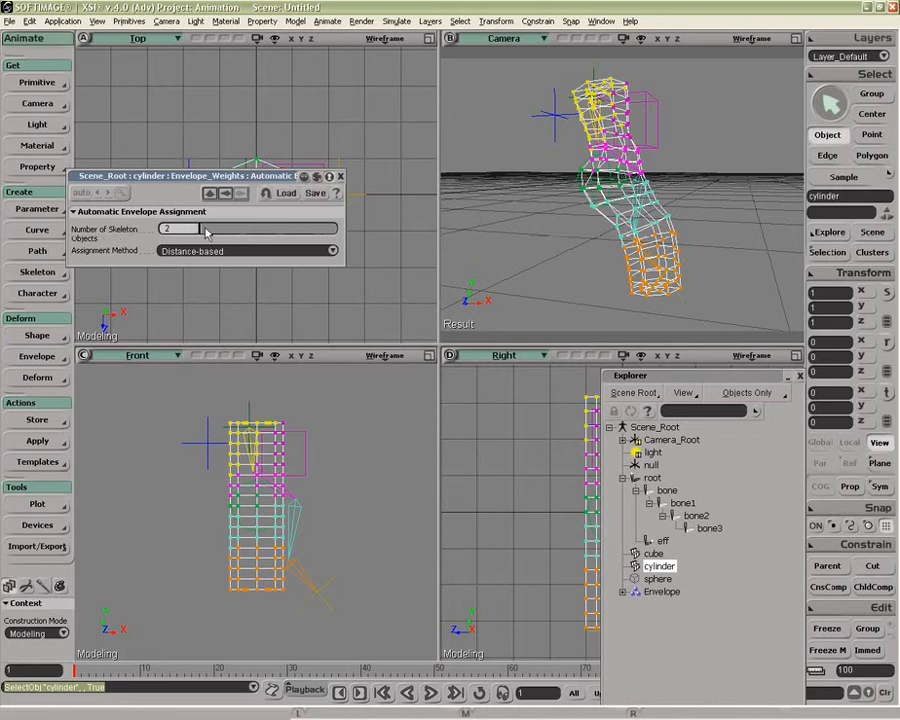
left_click_drag(206, 231, 199, 231)
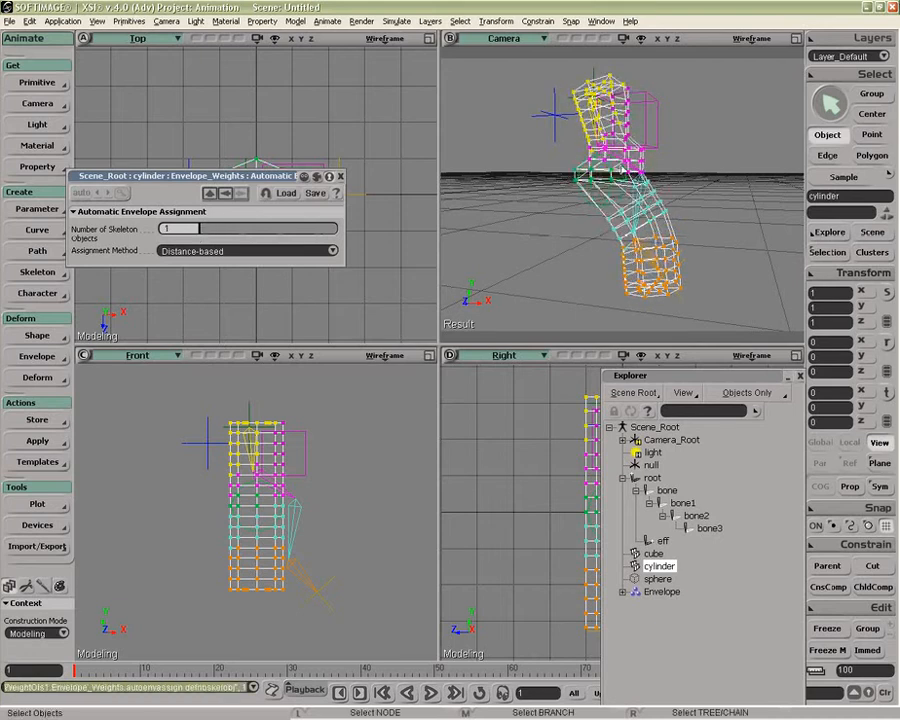
left_click(580, 176)
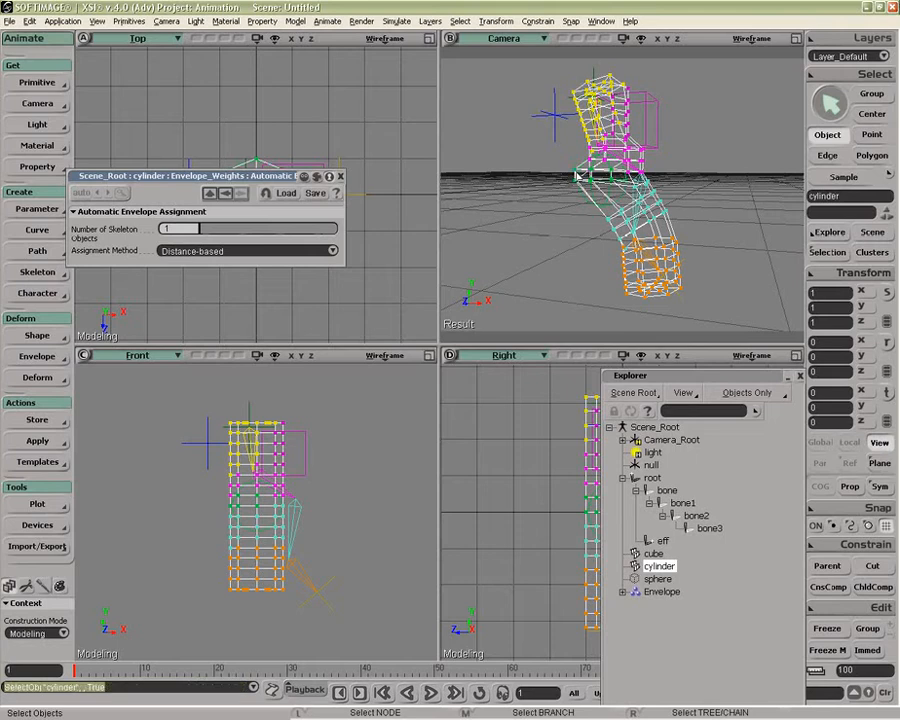
key("t")
left_click(581, 177)
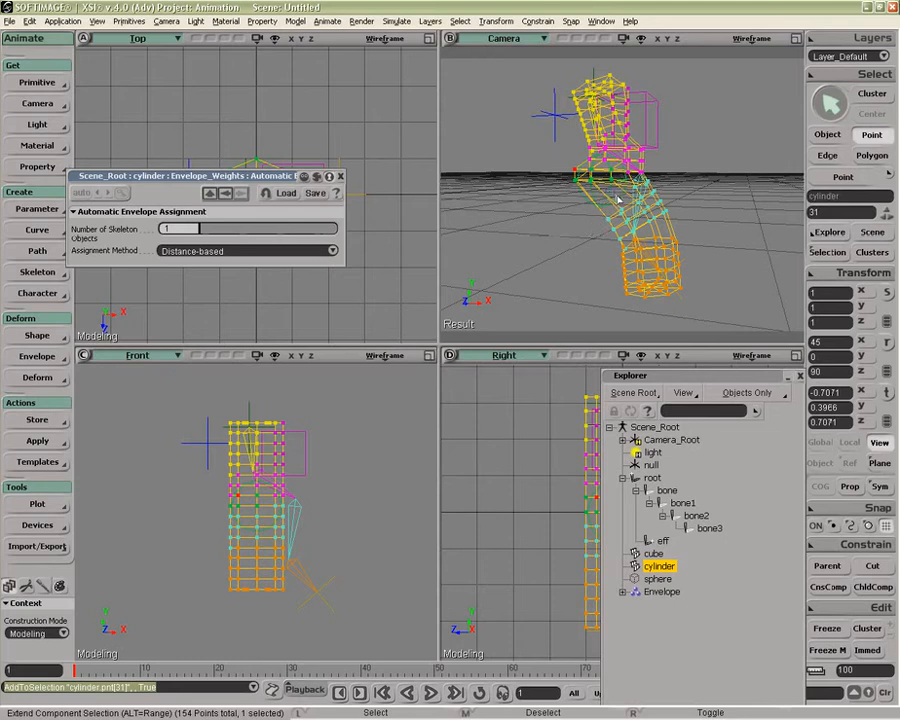
Try 5 skeleton objects, settle on 3, and compare the two middle bones with the cylinder's envelope point colours
left_click(206, 231)
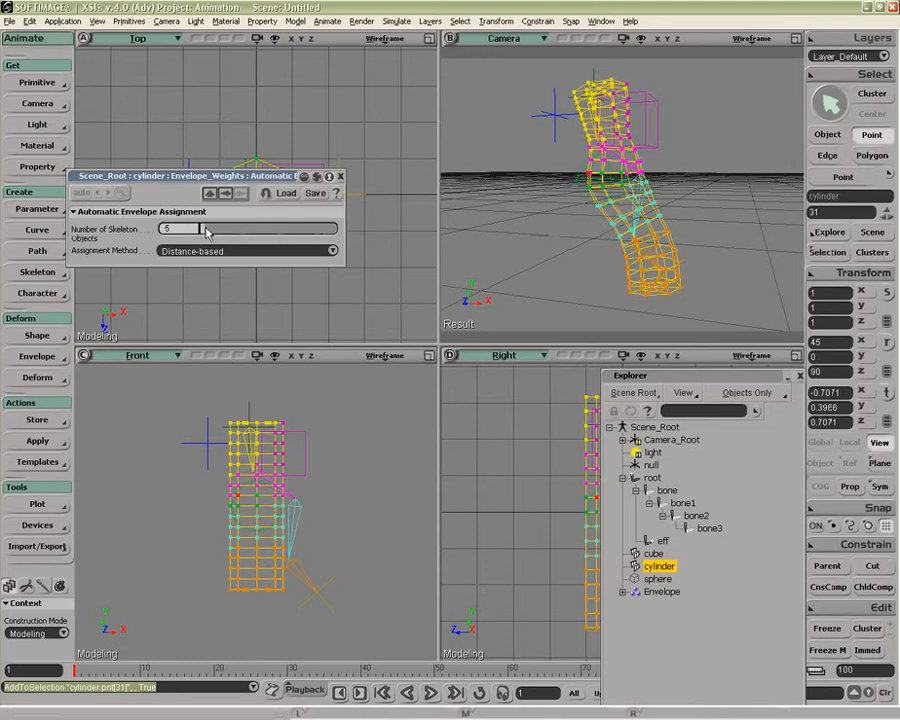
left_click_drag(208, 233, 204, 234)
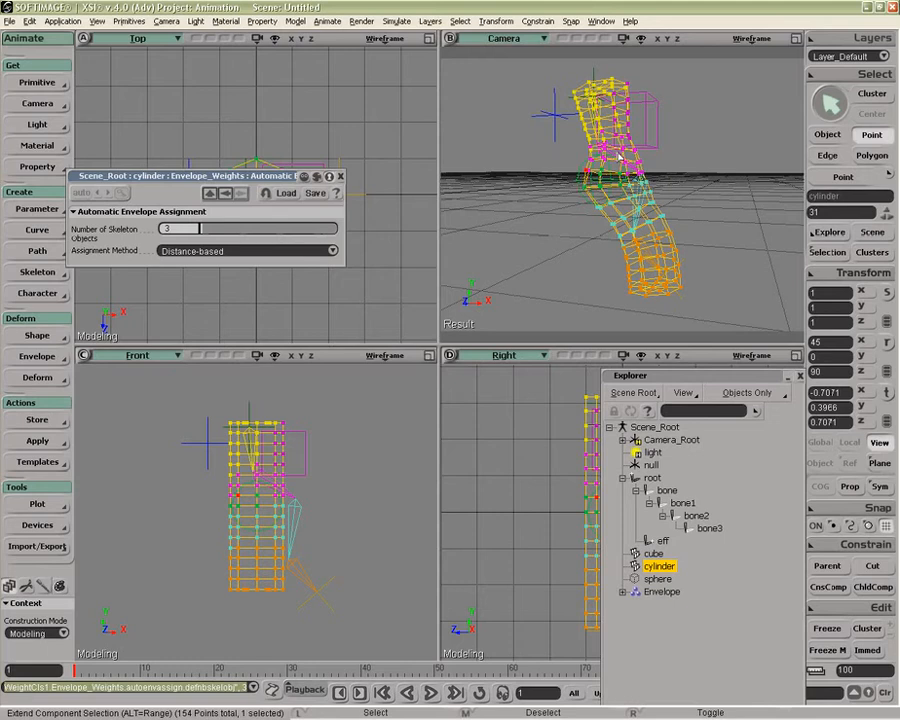
key("space")
left_click(610, 157)
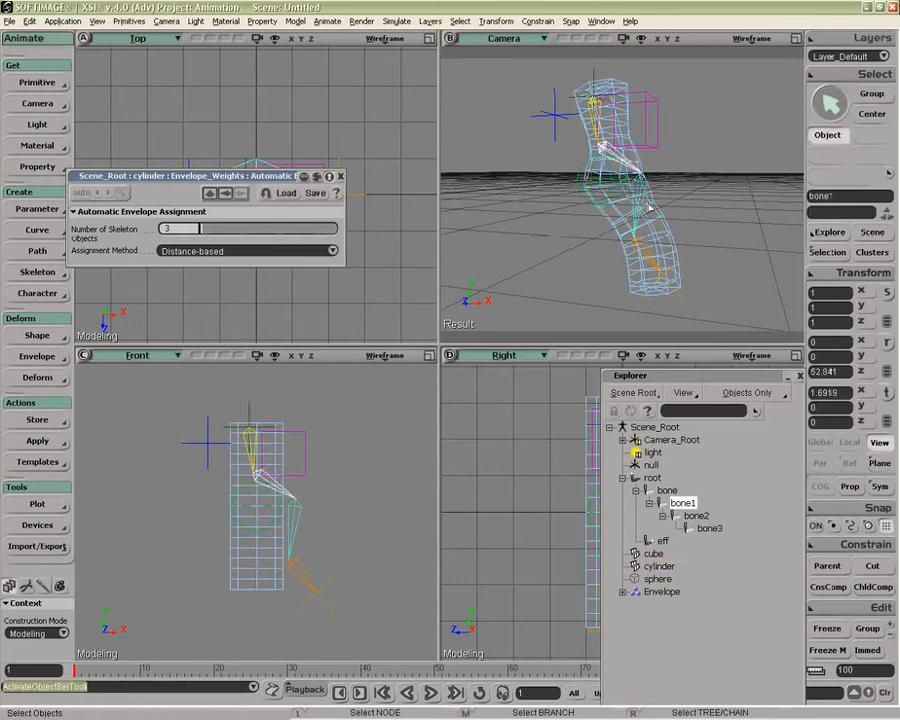
left_click(637, 191)
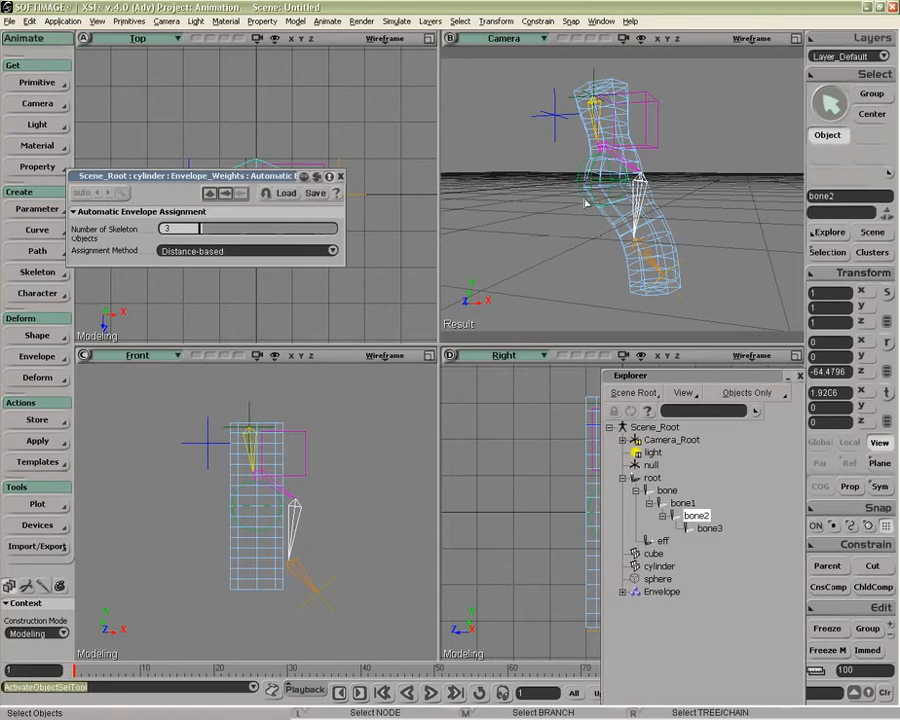
left_click(618, 221)
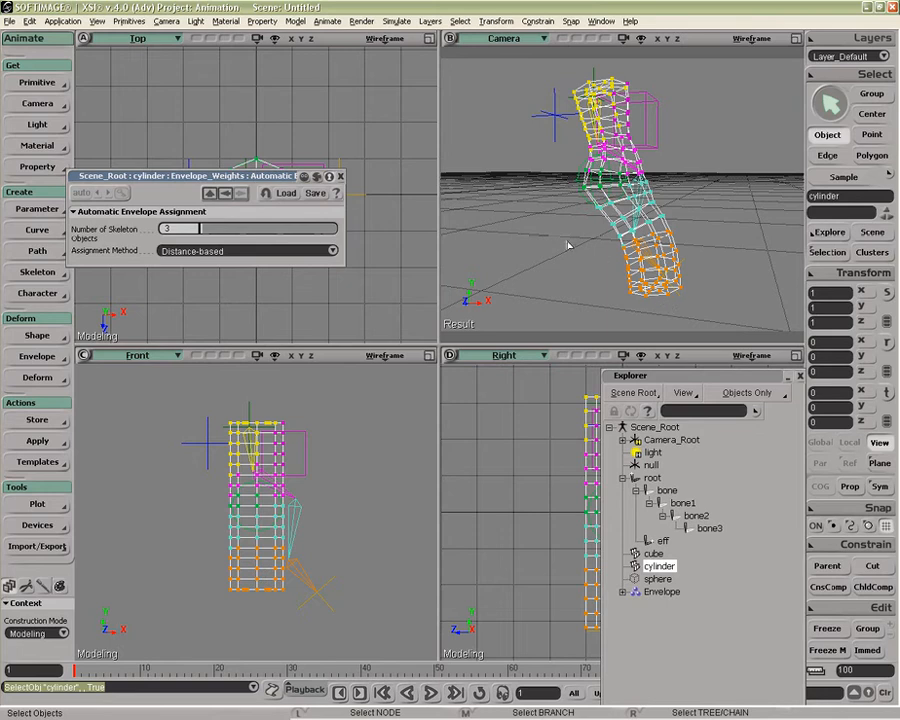
Move the cube in the Front view to about X 1.00, Y 2.02
left_click(305, 455)
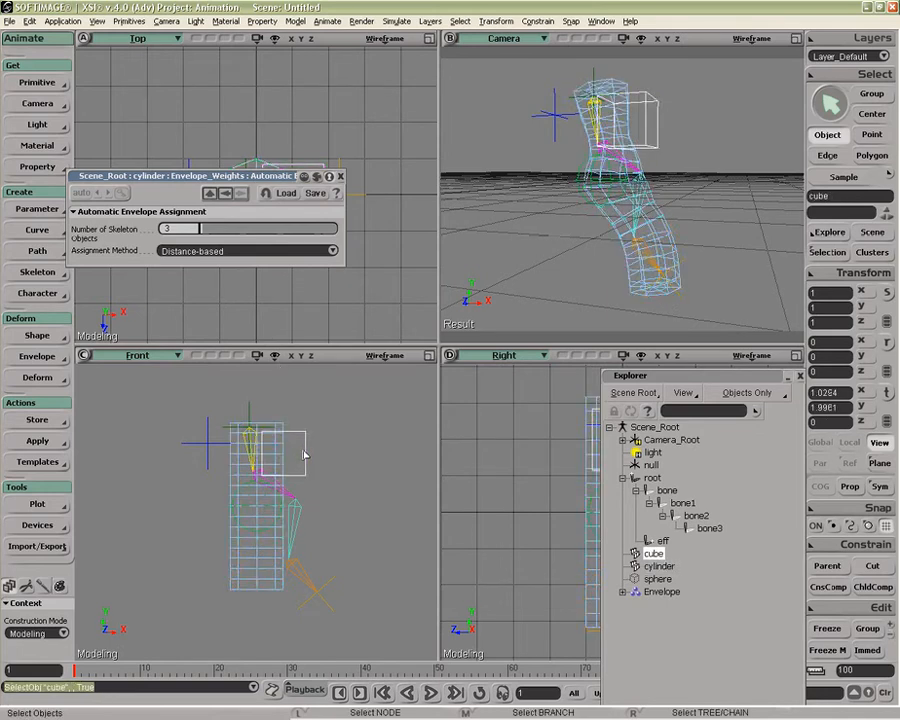
key("v")
mouse_move(286, 456)
left_mouse_down()
mouse_move(326, 454)
mouse_move(284, 458)
left_mouse_up()
key("space")
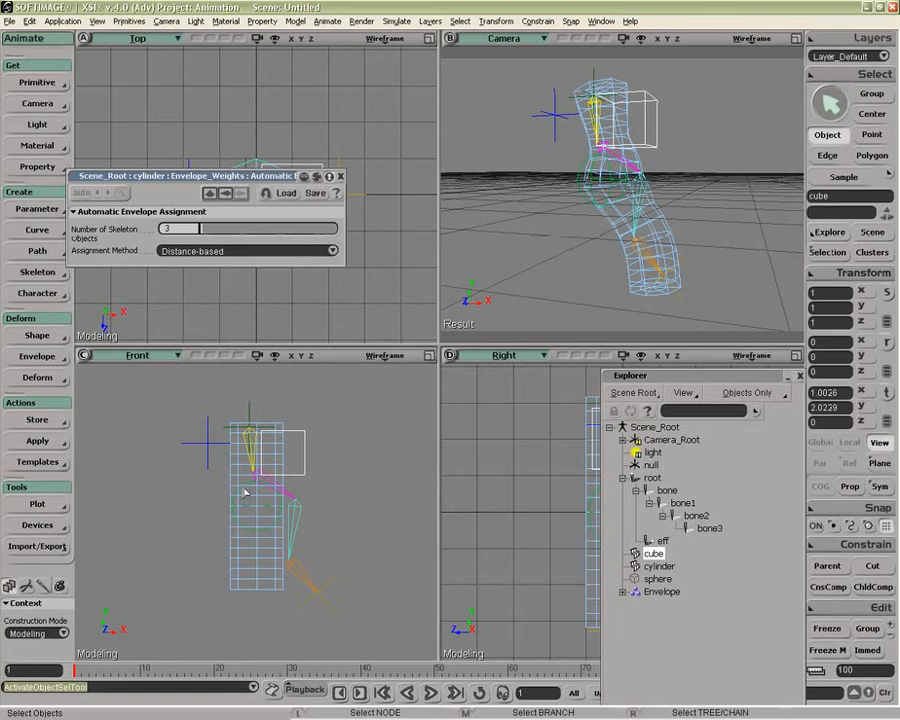
Move the sphere in the Front view to about X 0.08, Y -0.13 and scale it uniformly to about 0.95
left_click(243, 485)
key("v")
mouse_move(257, 504)
left_mouse_down()
mouse_move(201, 512)
mouse_move(253, 522)
mouse_move(237, 488)
mouse_move(259, 518)
mouse_move(240, 518)
mouse_move(261, 505)
left_mouse_up()
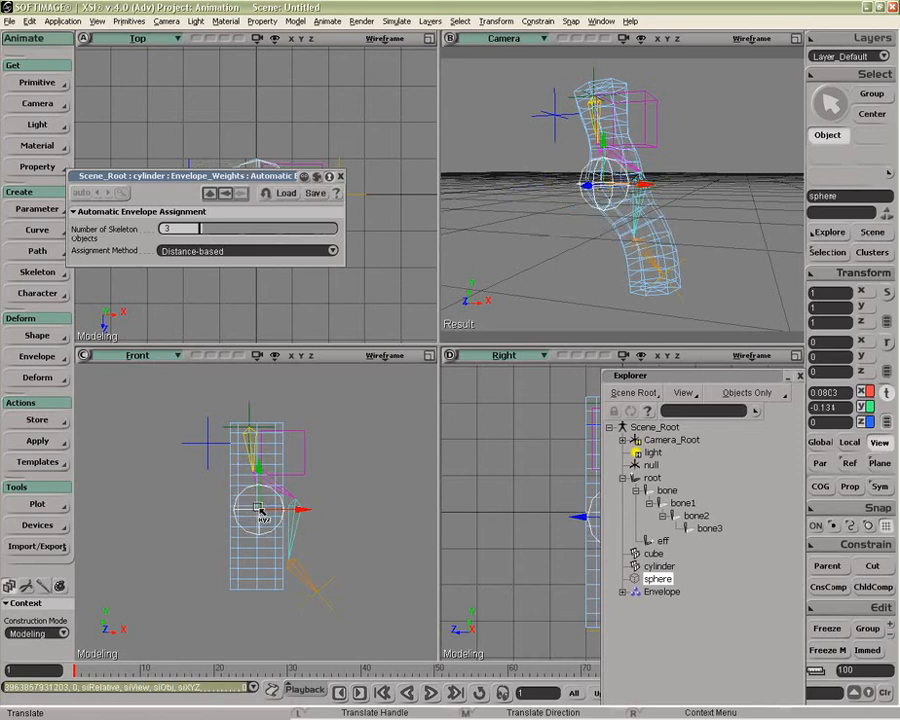
left_click(886, 293)
left_click_drag(266, 508, 291, 494)
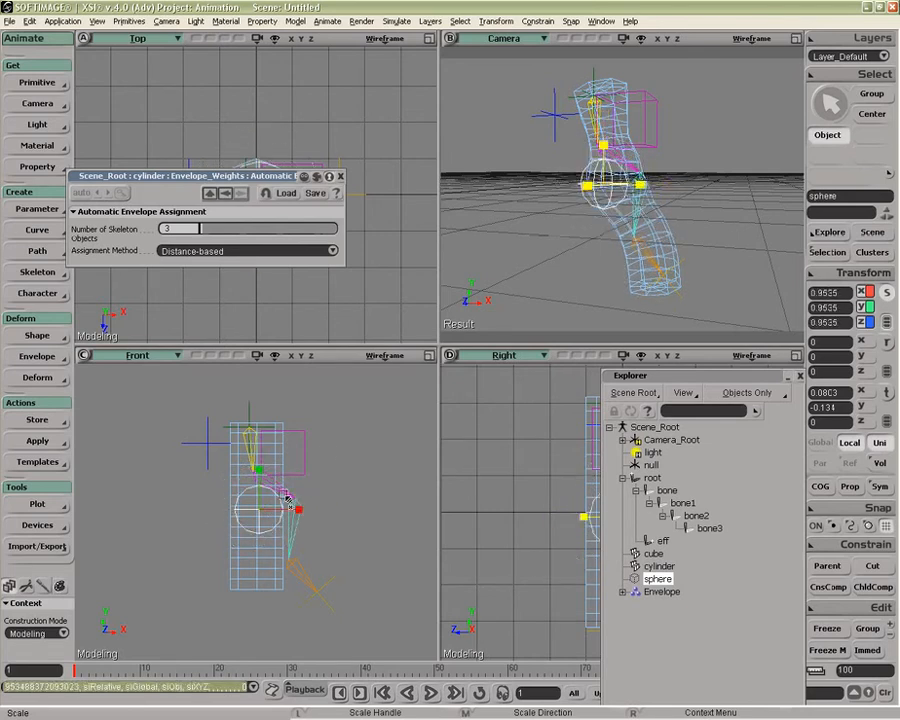
Maximize the Front view, set the construction mode to Animation, and scale the sphere uniformly to about 0.64
left_click(429, 356)
left_click(62, 633)
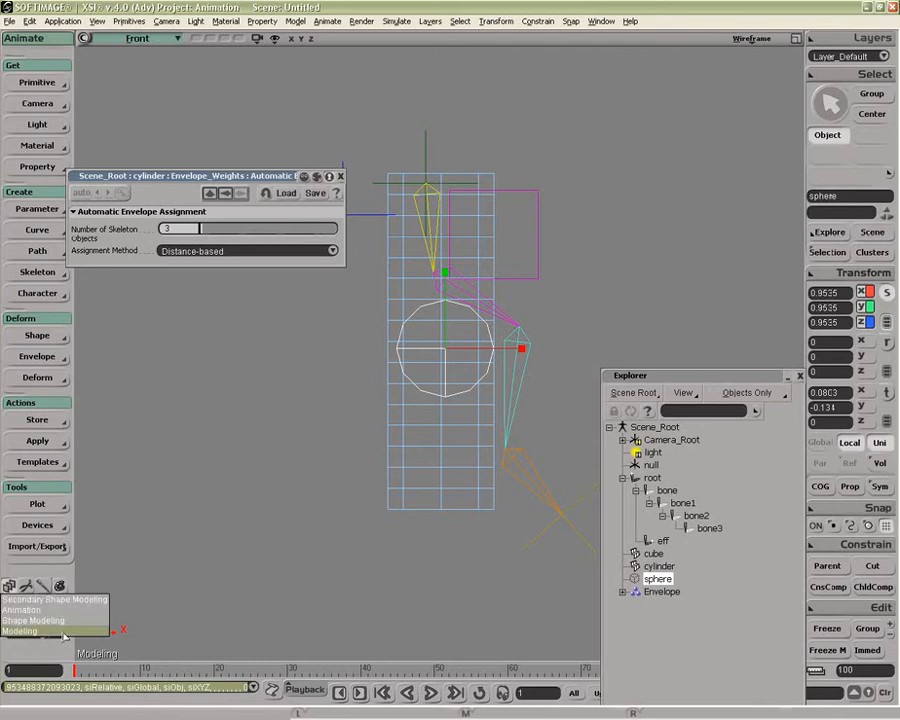
left_click(30, 609)
left_click_drag(480, 350, 438, 377)
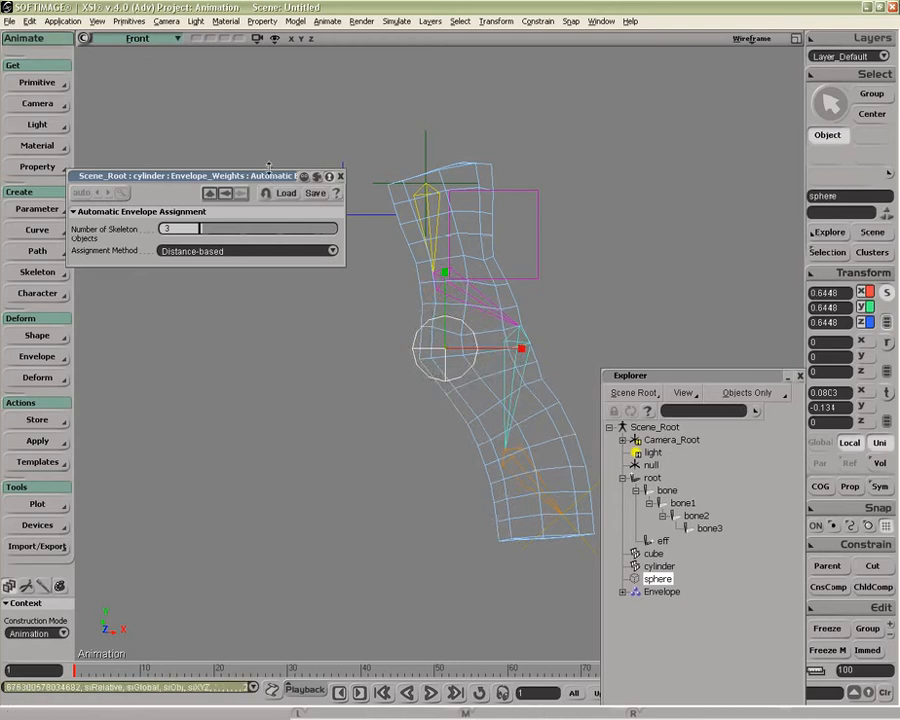
Shift the envelope assignment dialog clear of the null, scale the null uniformly to about 1.25, and enlarge the dialog to show its settings
left_click_drag(272, 171, 276, 222)
key("space")
left_click(350, 209)
mouse_move(341, 216)
left_mouse_down()
mouse_move(357, 174)
mouse_move(279, 228)
mouse_move(377, 200)
mouse_move(356, 214)
left_mouse_up()
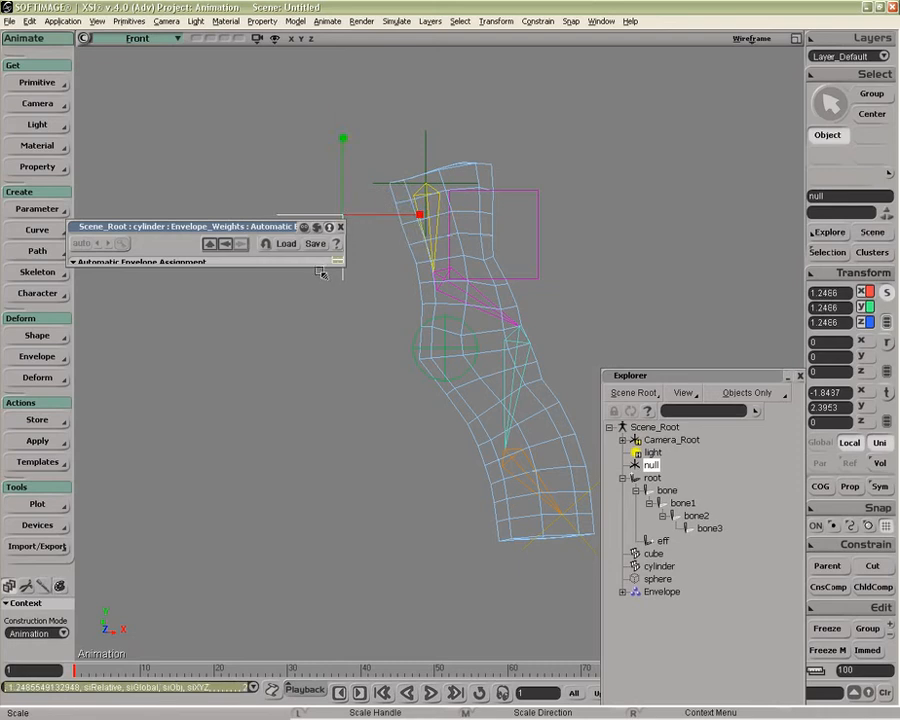
left_click_drag(322, 275, 322, 338)
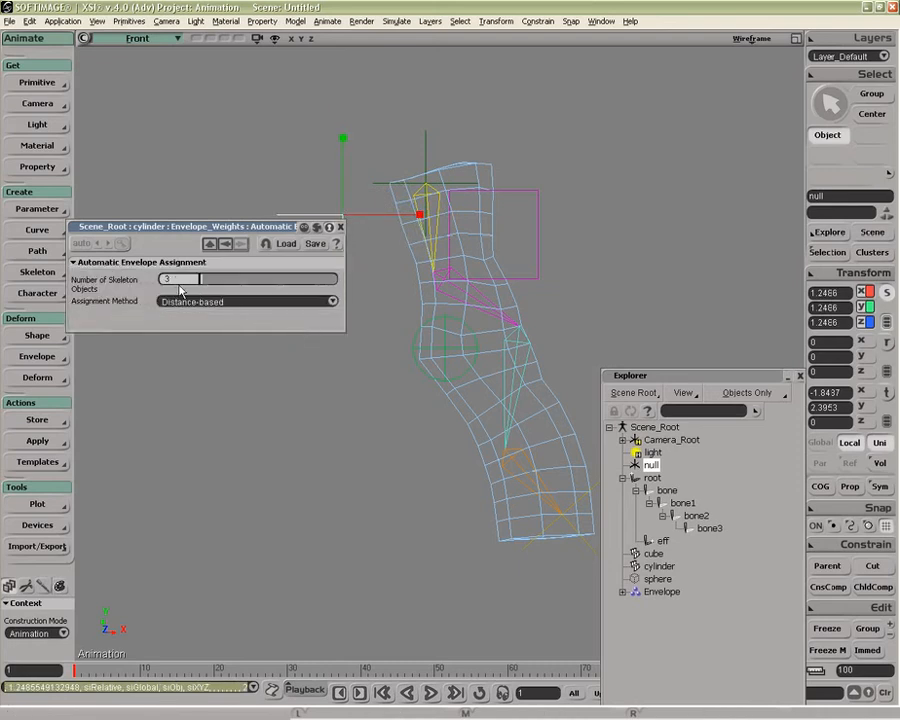
Set the cylinder envelope's assignment method to Normal-based
key("space")
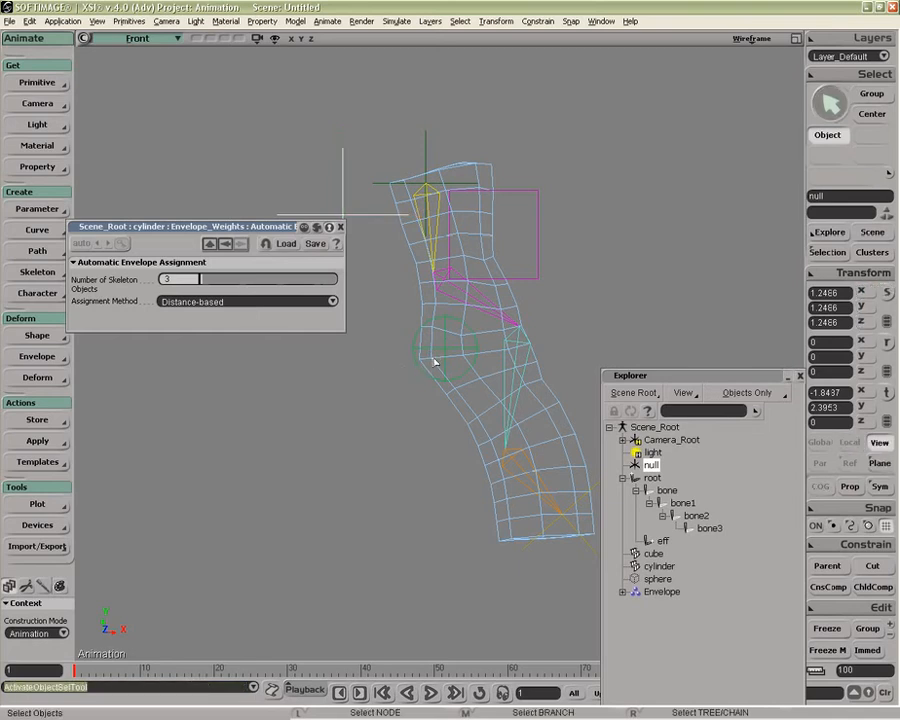
left_click(435, 368)
key("x")
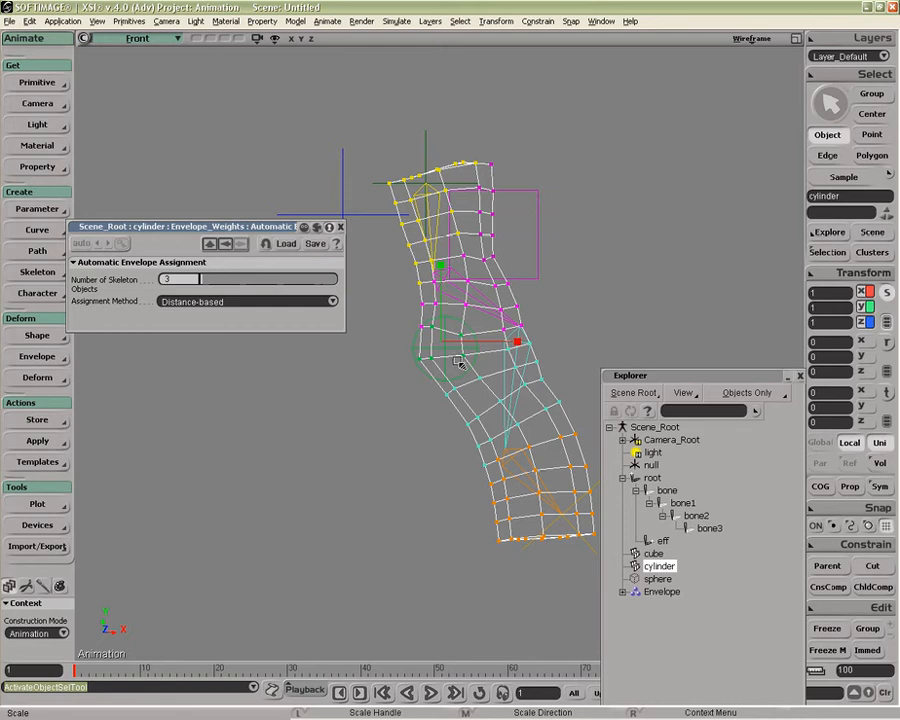
left_click(274, 301)
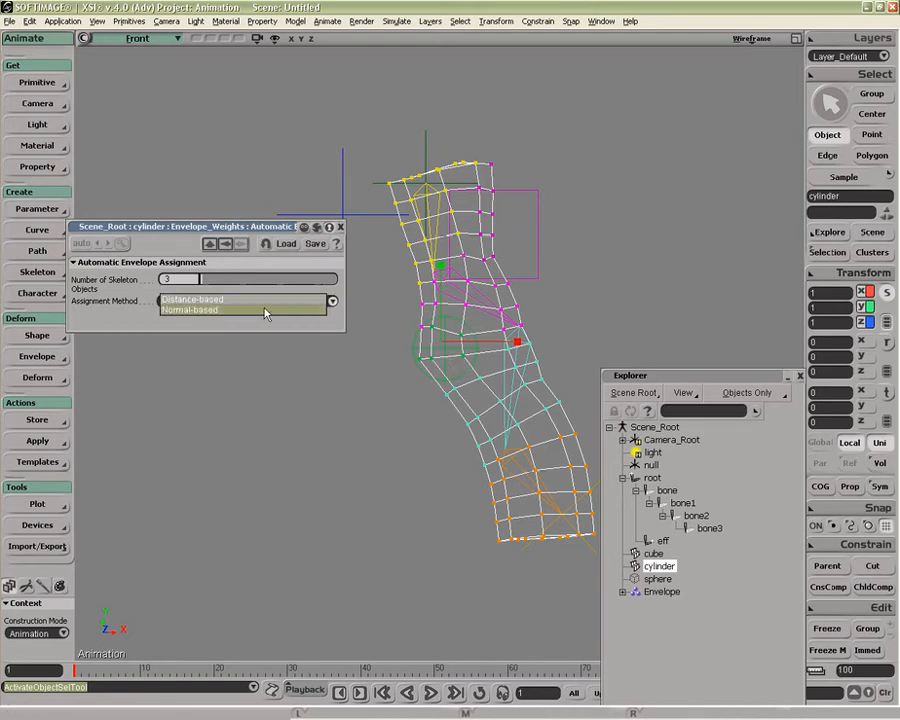
left_click(259, 311)
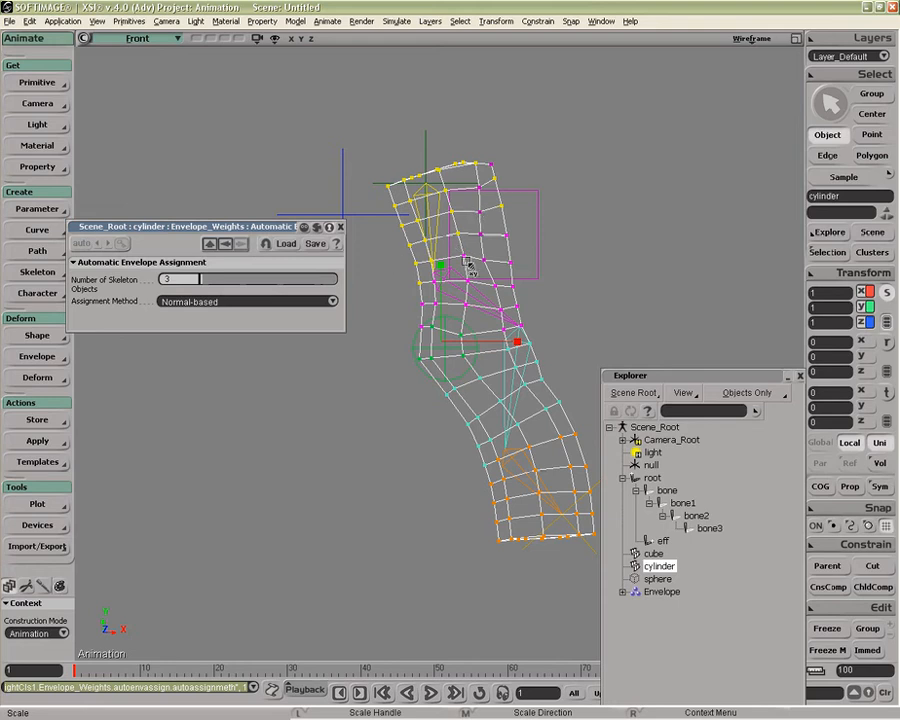
Select the cube beside the cylinder, ready it for scaling, and close the envelope assignment dialog
key("space")
left_click(537, 242)
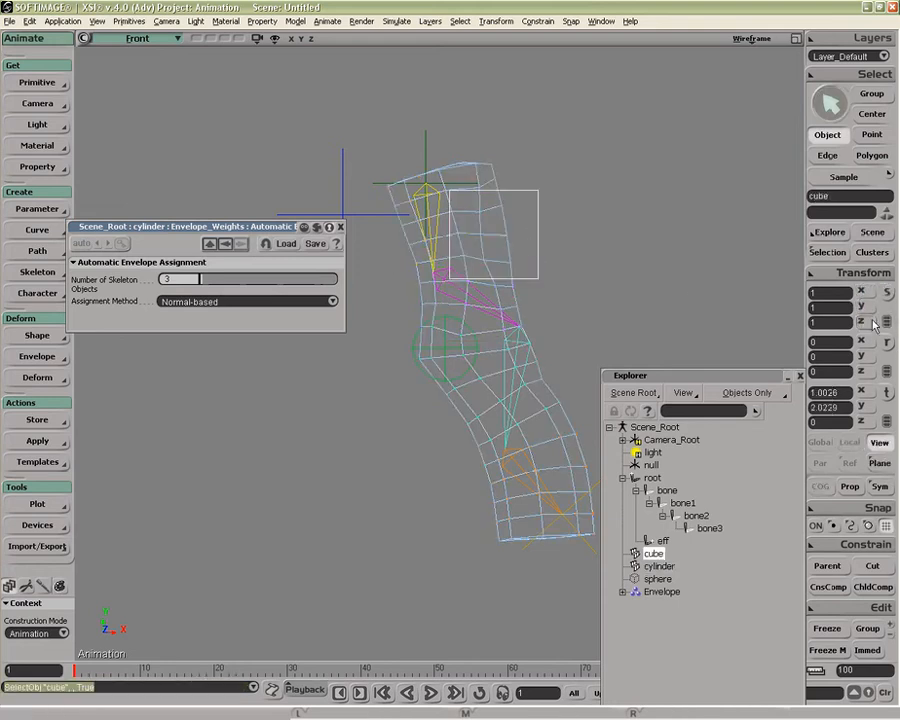
key("x")
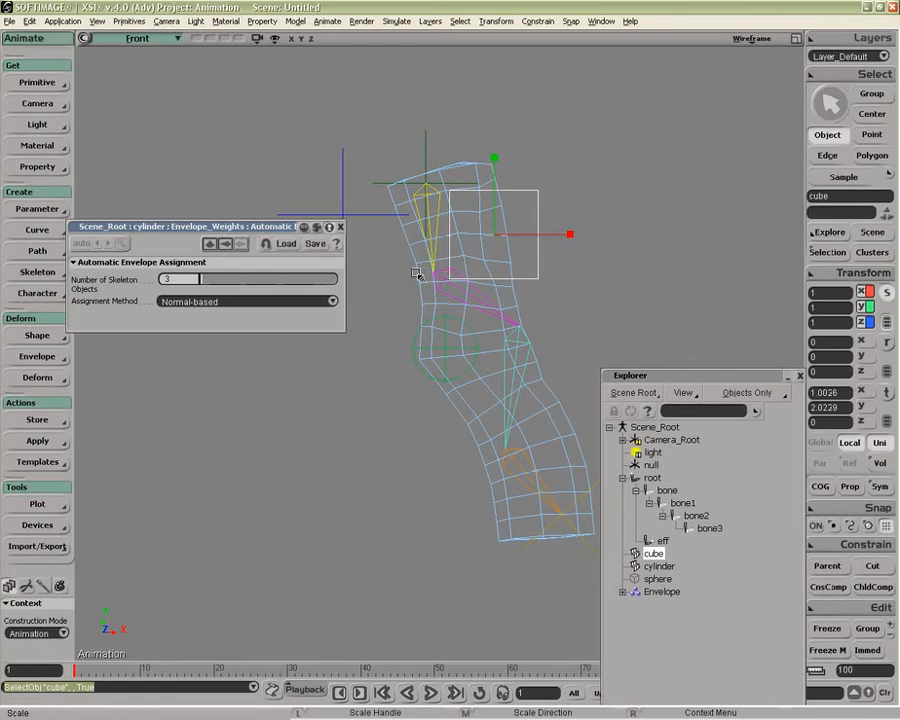
left_click(340, 227)
Show only the cylinder in the Explorer, expand its Polygon Mesh, and reposition the Explorer window
key("space")
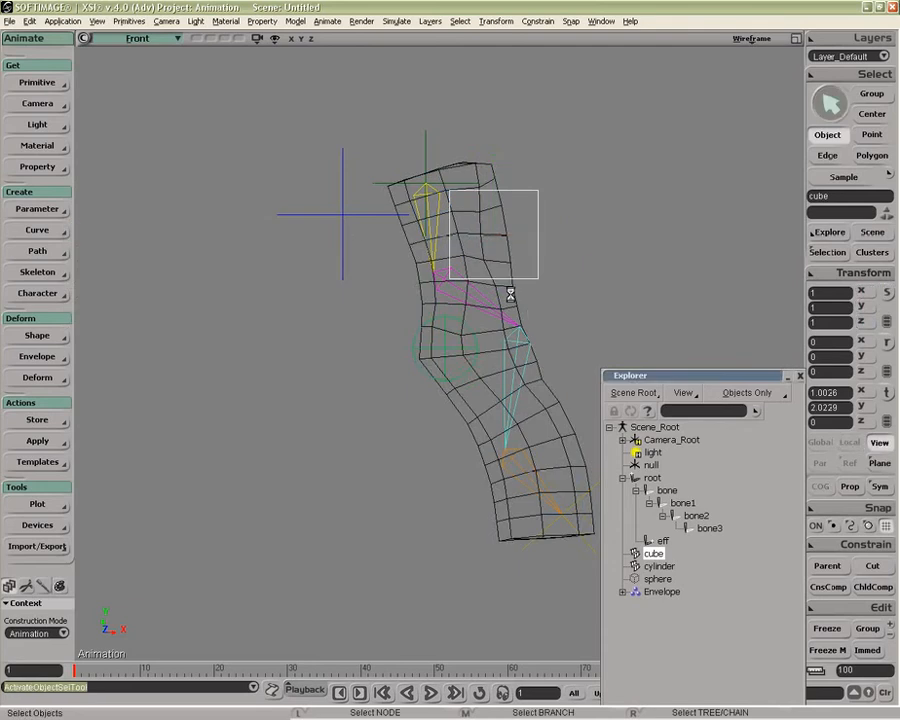
left_click(520, 305)
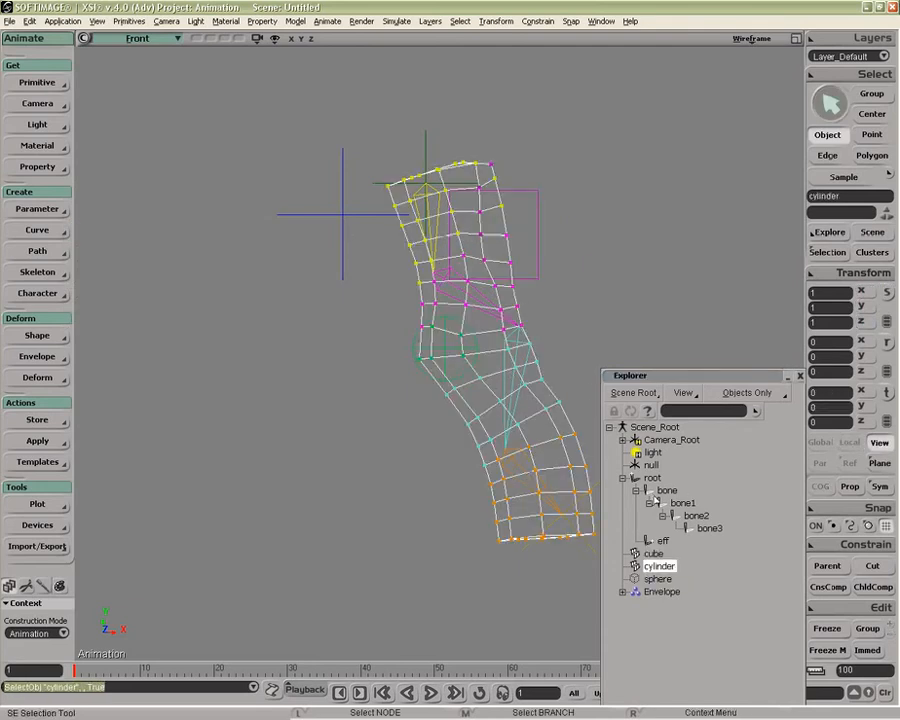
key("e")
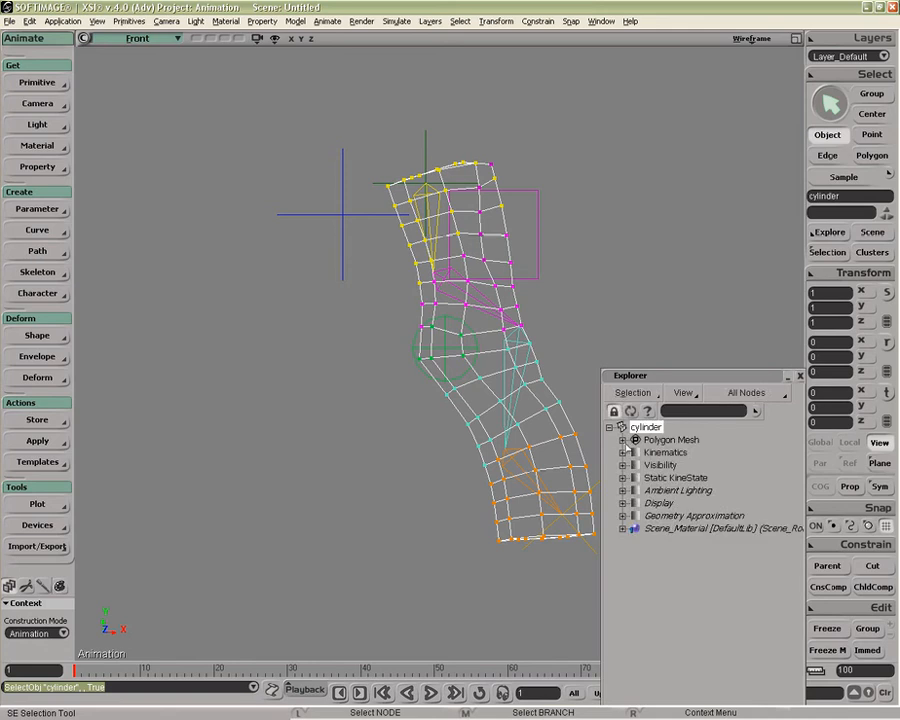
left_click(622, 439)
left_click_drag(598, 371, 622, 243)
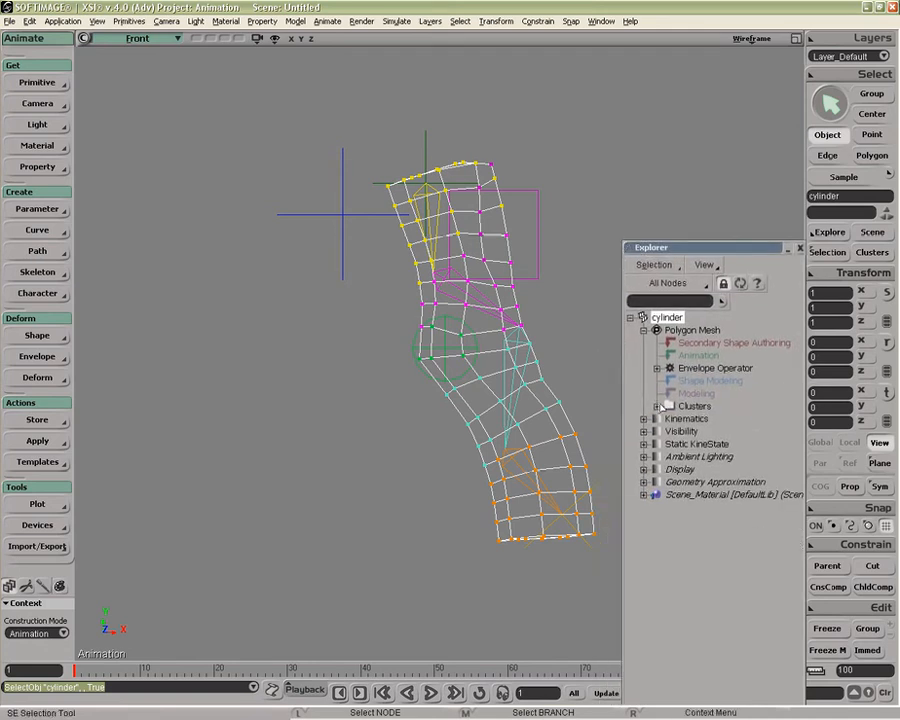
Expand the cylinder's clusters below the Envelope Operator and delete the EnvelopWeightCls cluster
left_click(696, 369)
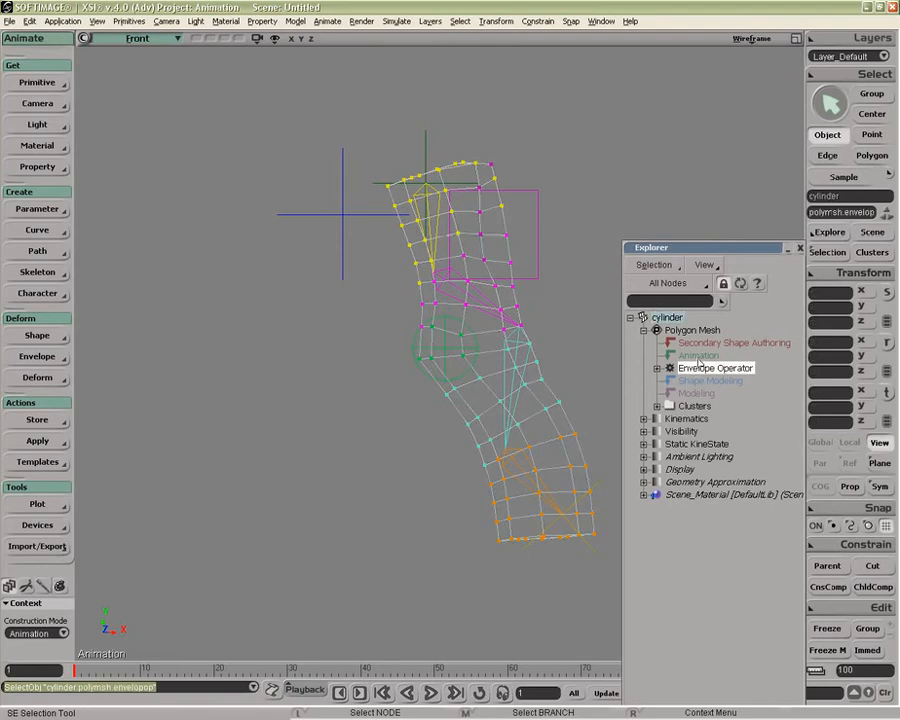
left_click(657, 406)
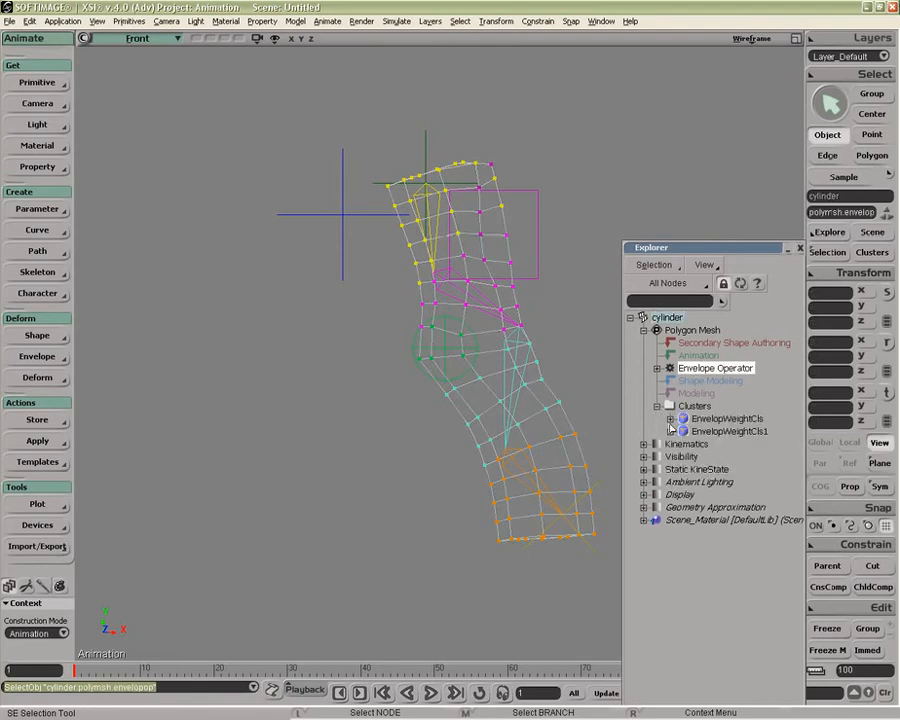
left_click(670, 419)
left_click(671, 482)
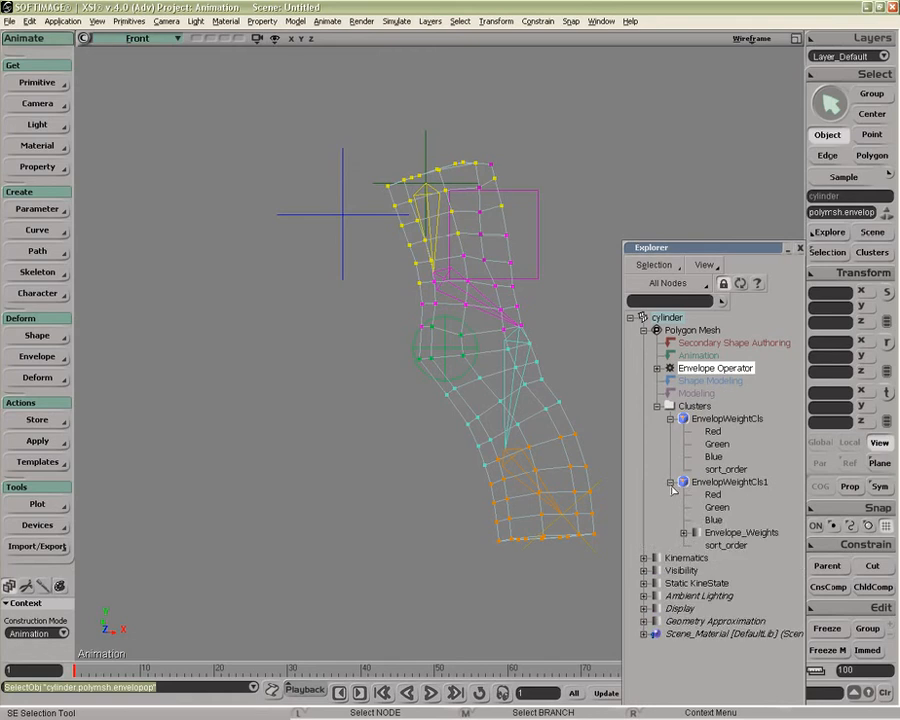
left_click(716, 420)
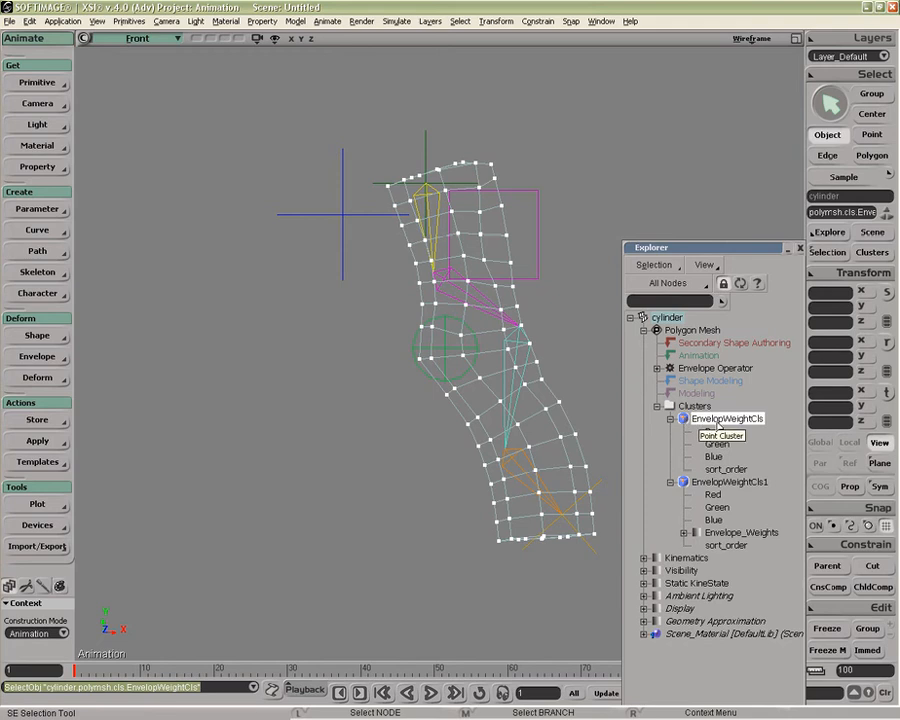
key("Delete")
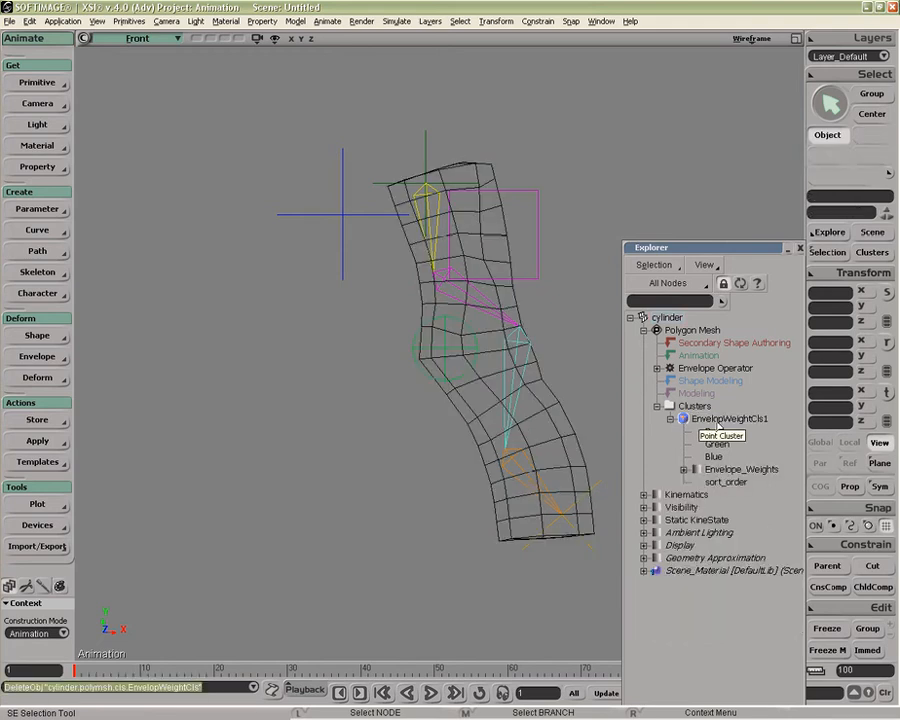
Filter the Explorer to All + Animatable Params and select the EnvelopWeightCls1 cluster
left_click(668, 283)
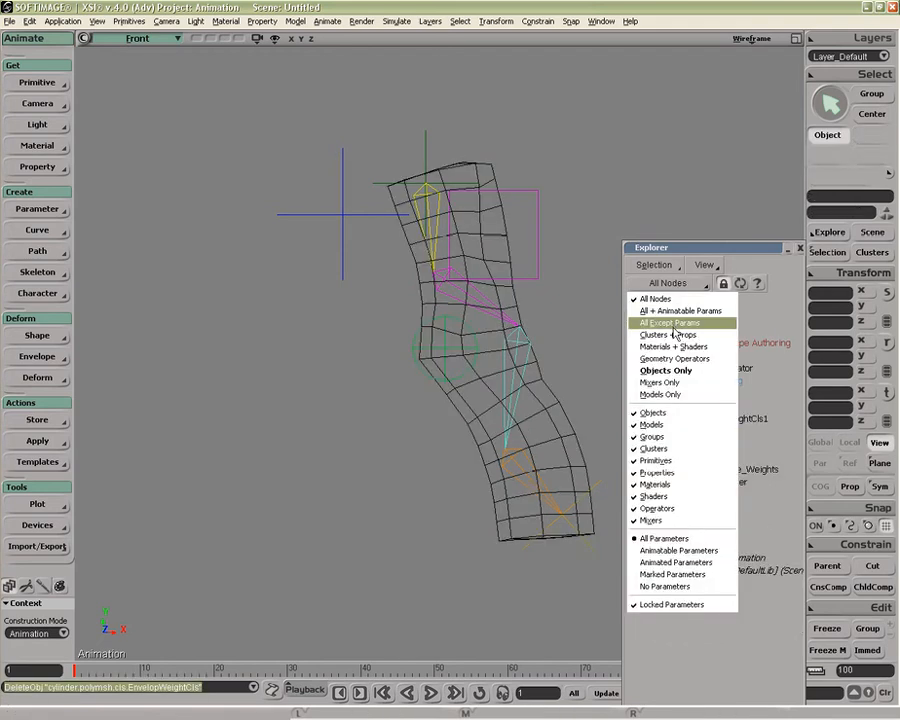
left_click(680, 311)
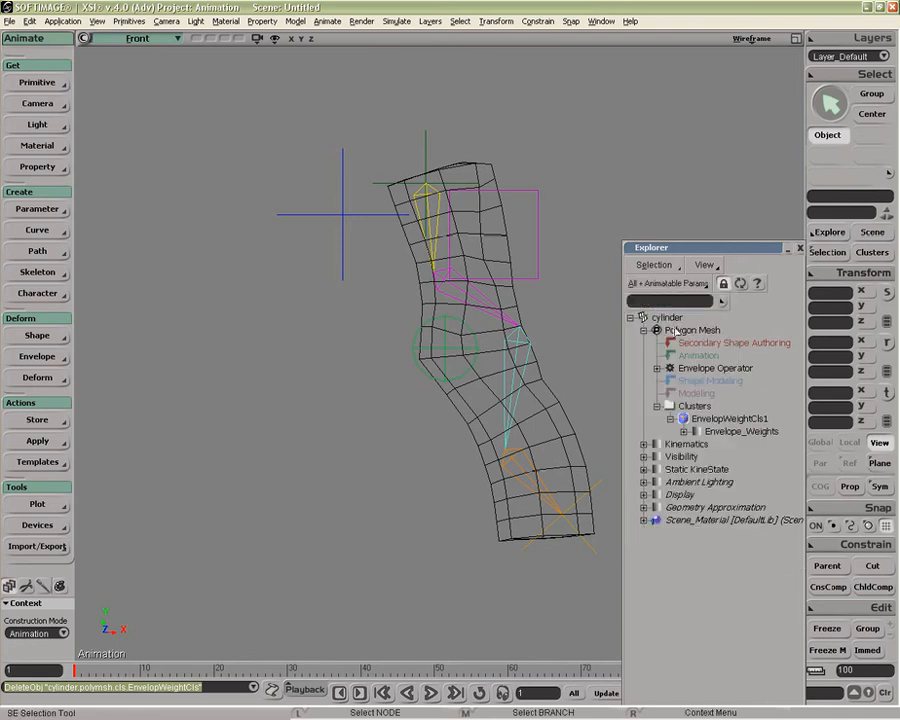
left_click(705, 421)
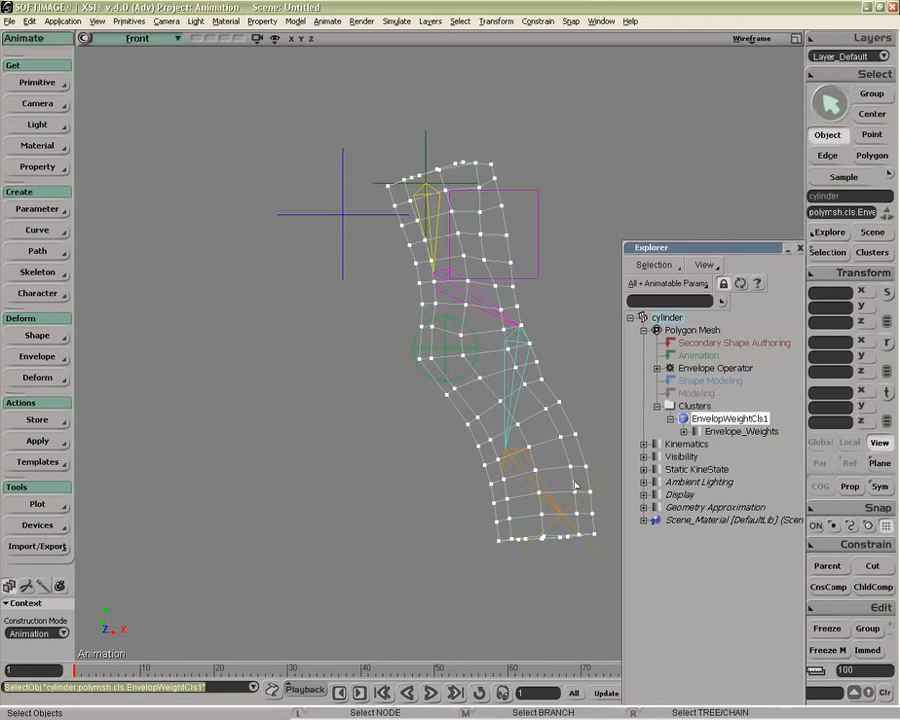
Expand Envelope_Weights below the EnvelopWeightCls1 cluster and select the whole cylinder
left_click(684, 431)
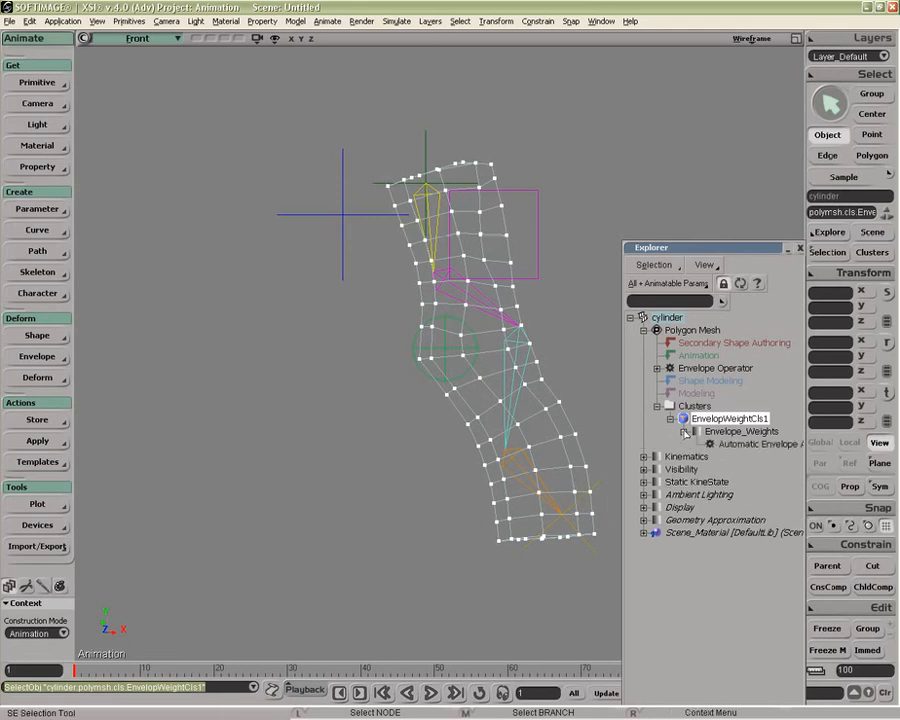
left_click(597, 449)
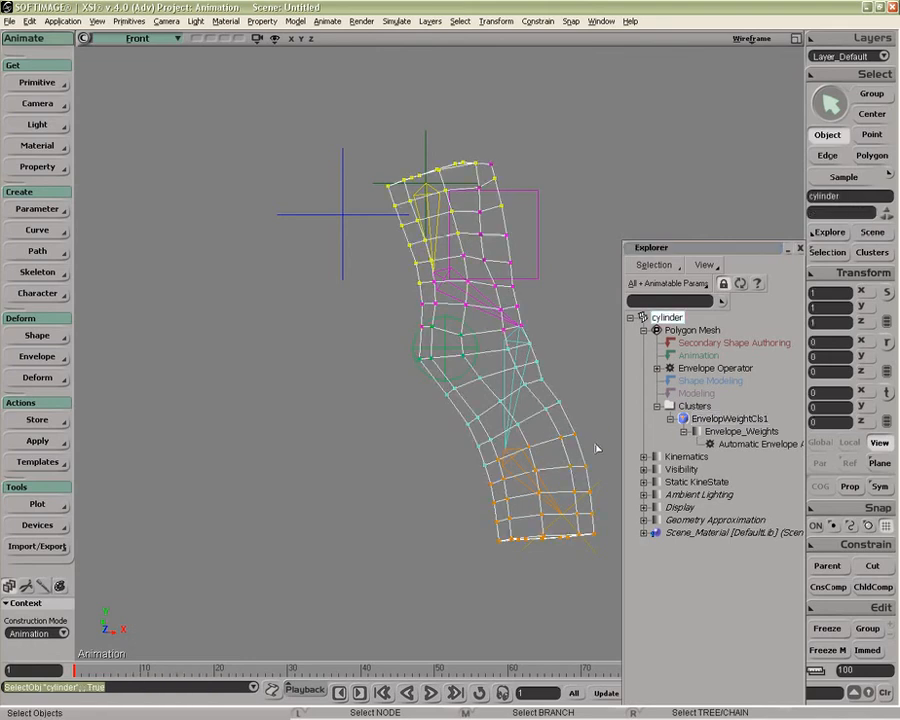
Select the points in the cylinder's lower part and try enveloping only them to the two lower bones
key("t")
left_click_drag(423, 359, 637, 593)
left_click_drag(401, 307, 472, 404)
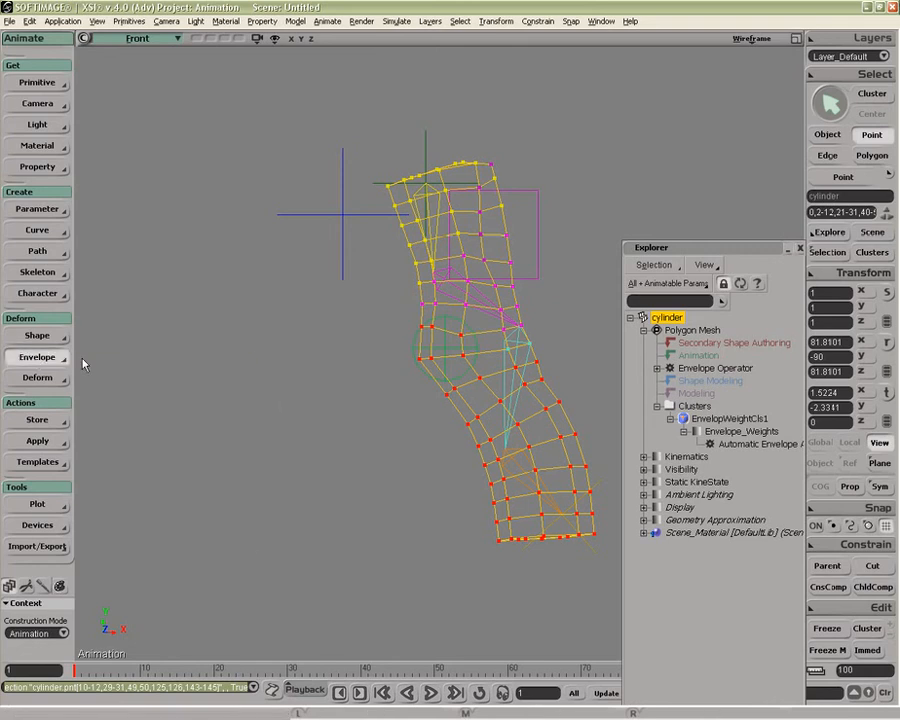
left_click(40, 357)
left_click(118, 362)
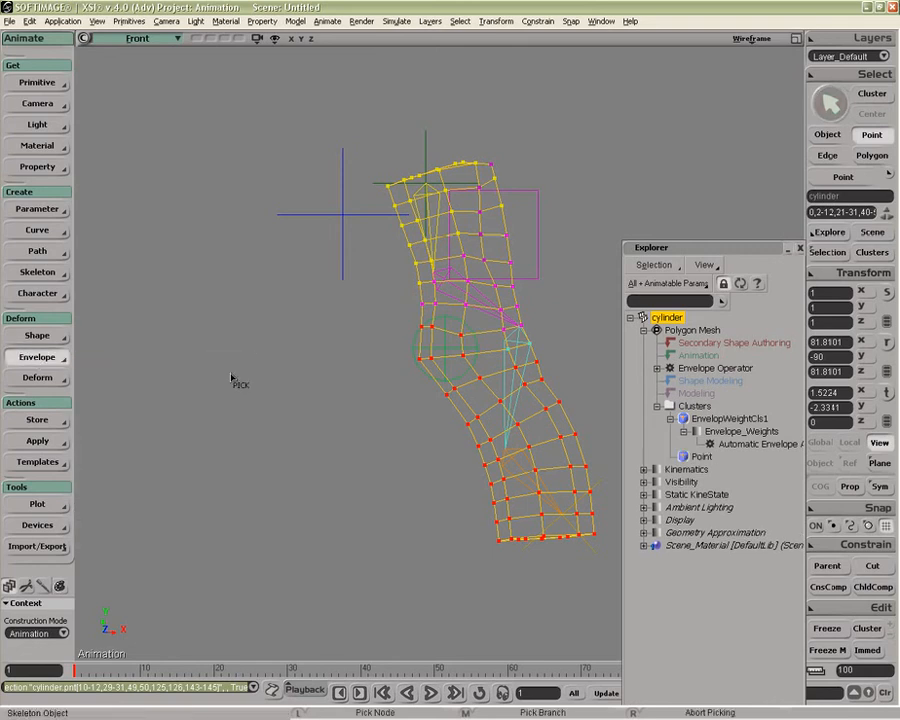
left_click(522, 412)
left_click(522, 470)
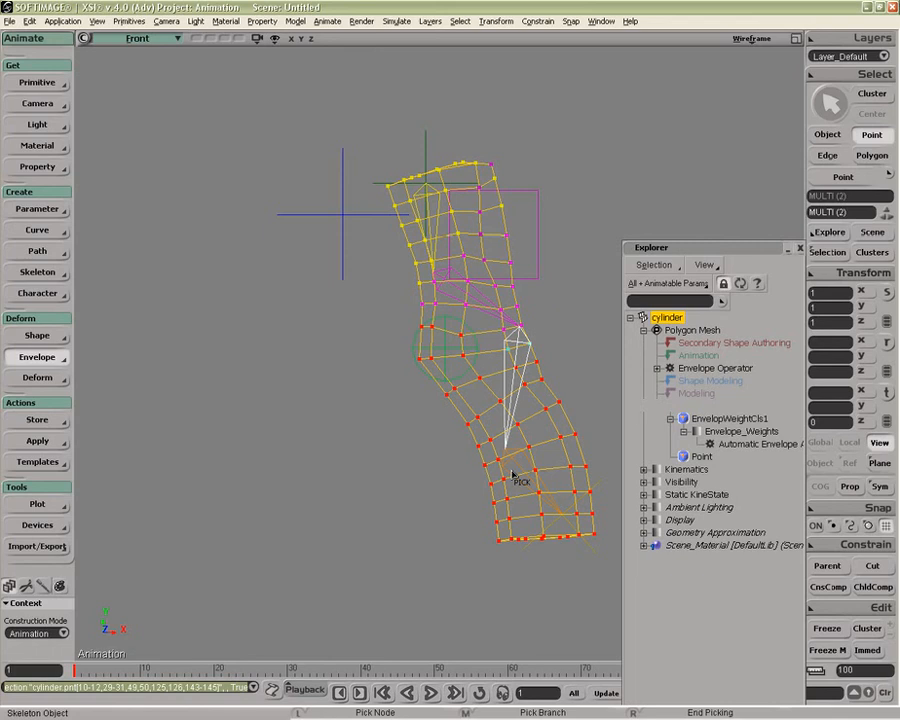
right_click(398, 426)
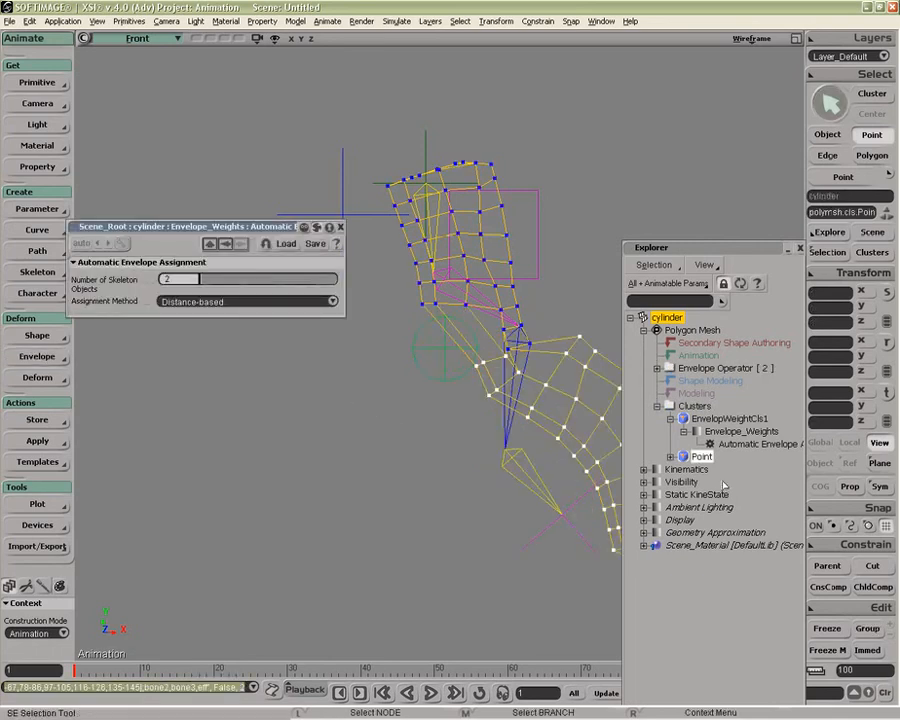
Expand the new Point cluster in the Explorer and undo the partial envelope assignment
left_click(671, 457)
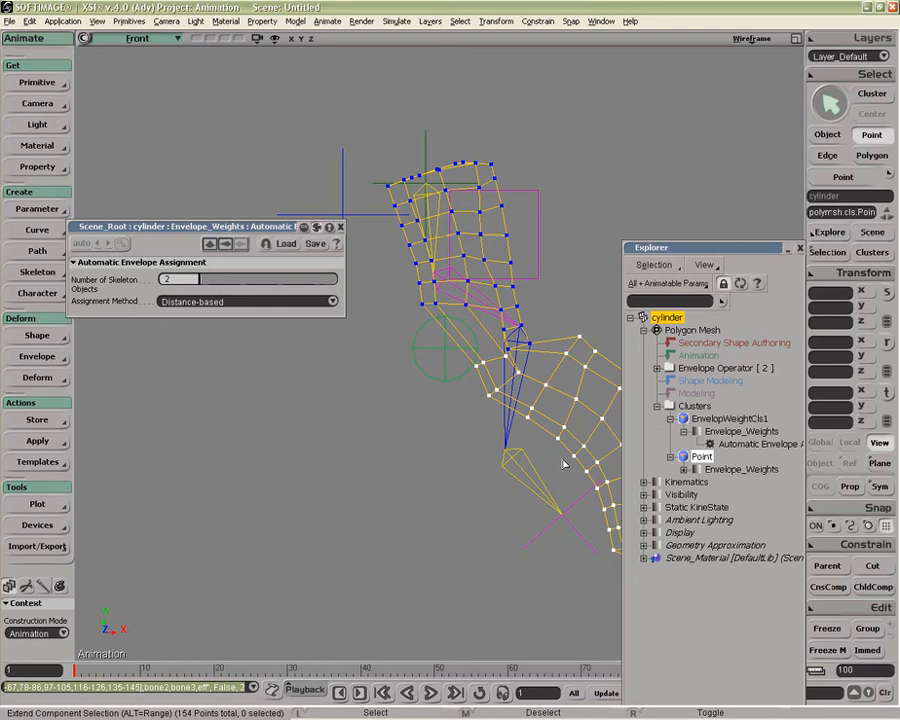
key("ctrl+z")
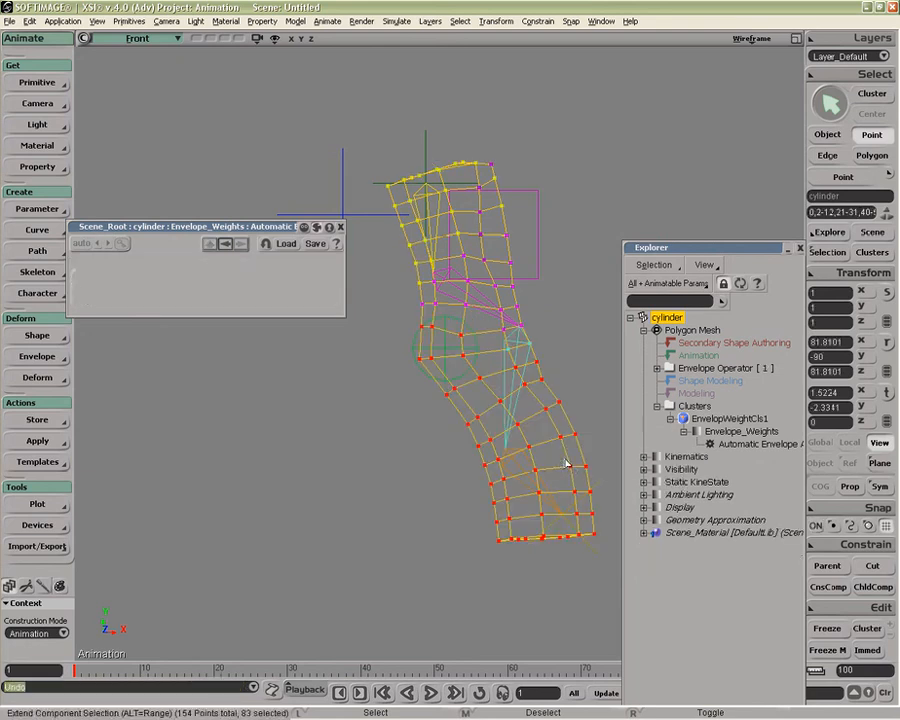
Inspect the properties of Envelope_Weights and its Automatic Envelope Assignment operator, repositioning the property editor beside the cylinder
left_click(707, 441)
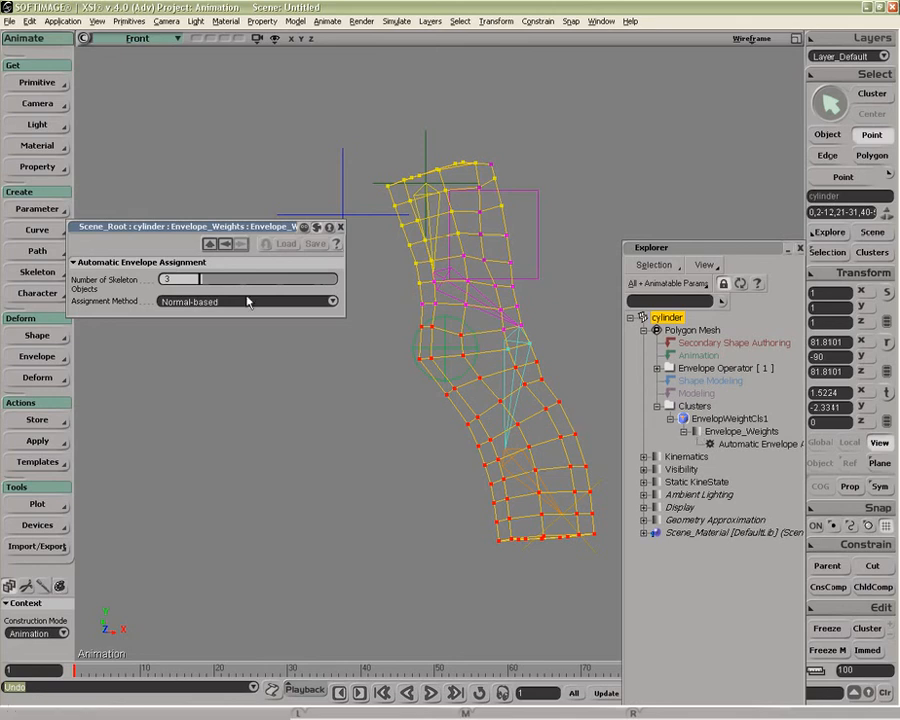
left_click_drag(270, 228, 297, 291)
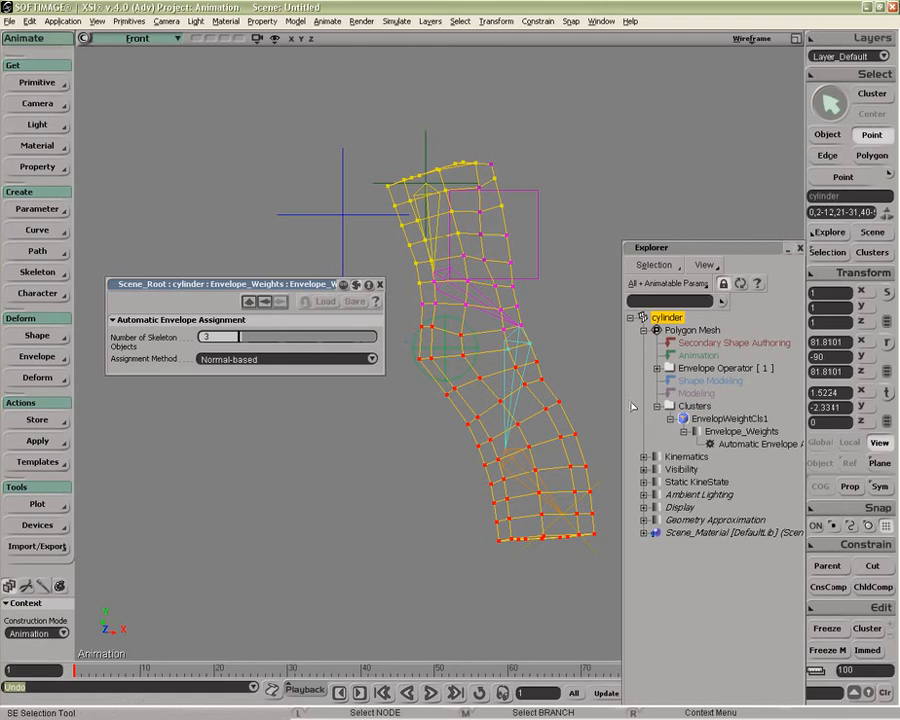
left_click(711, 446)
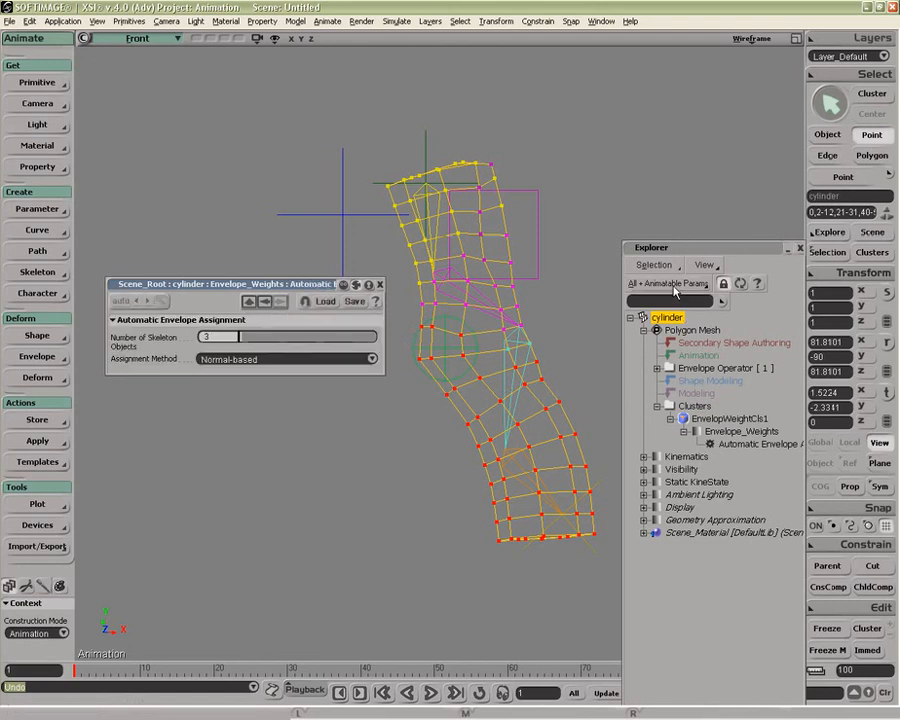
left_click(697, 431)
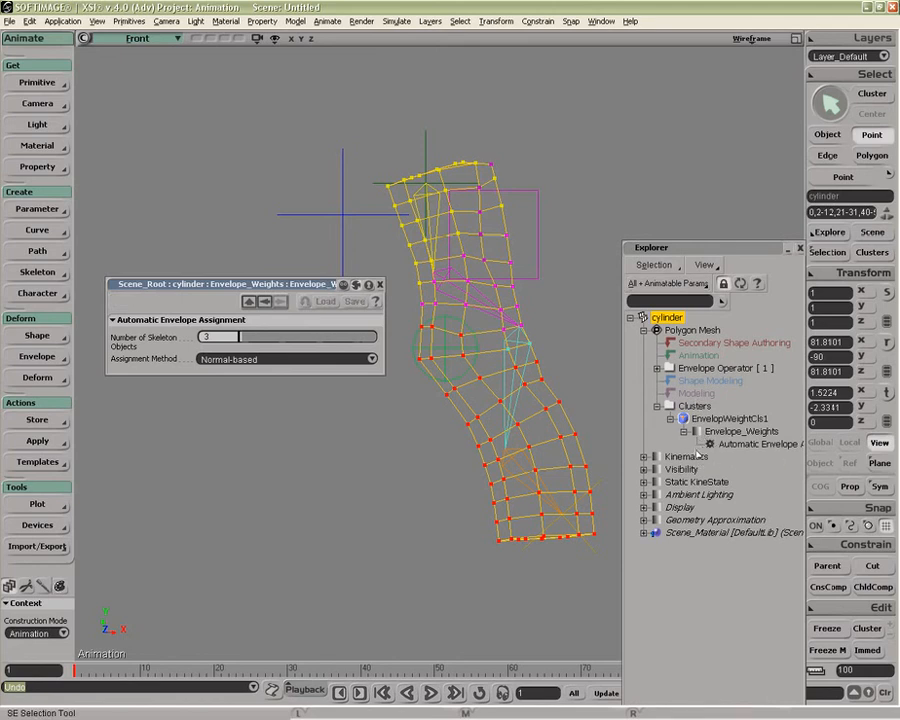
Open the nested Envelope Operator's properties, toggle Mute repeatedly to compare the deformation, leave it off, and close the editor
left_click(657, 369)
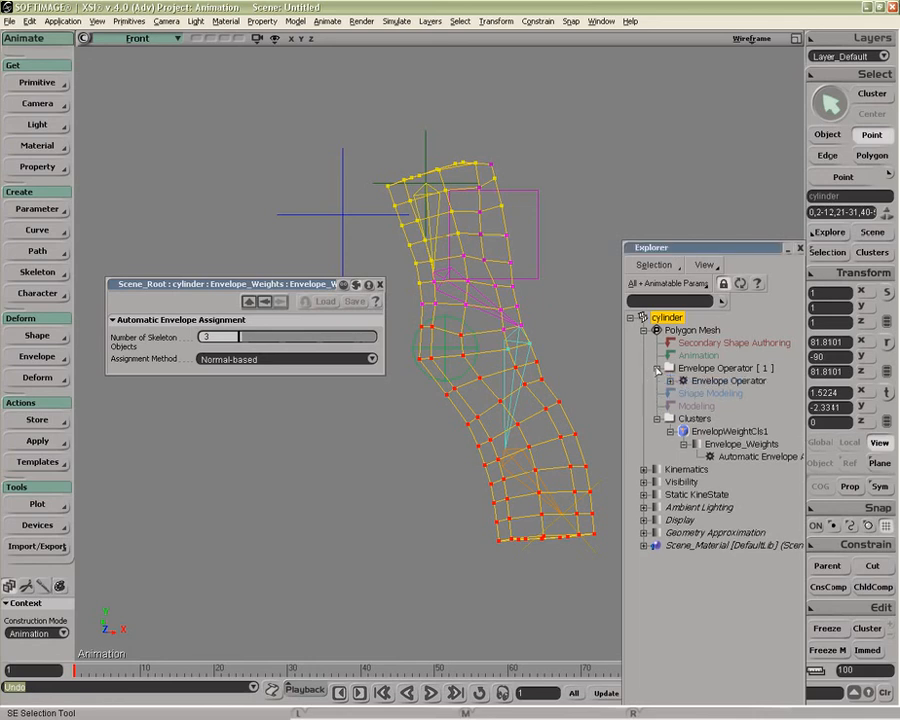
left_click(717, 383)
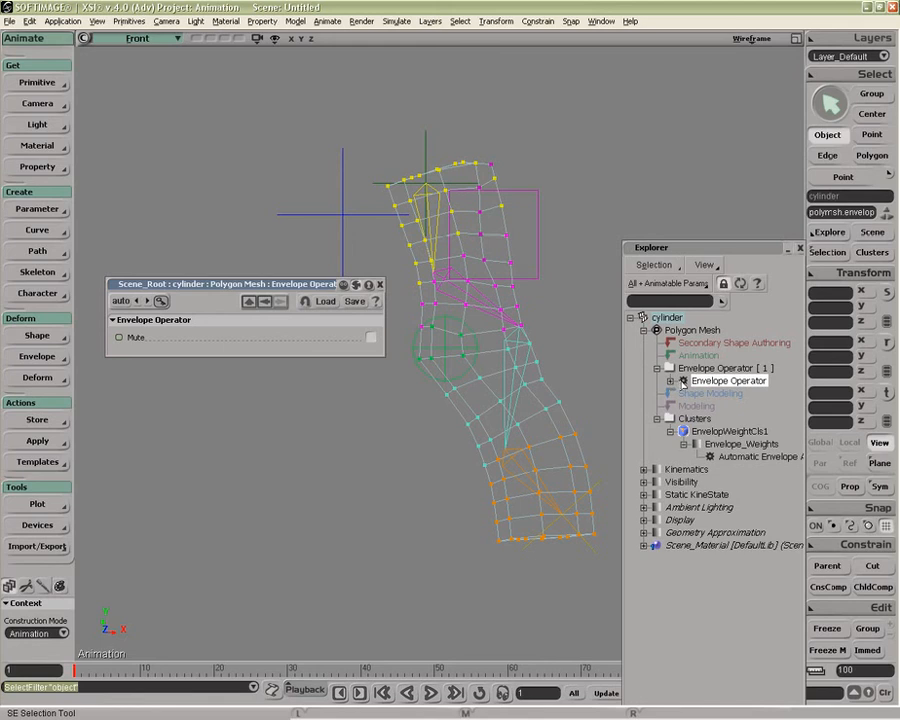
left_click(370, 338)
left_click(370, 338)
left_click(370, 338)
left_click(371, 339)
left_click(371, 339)
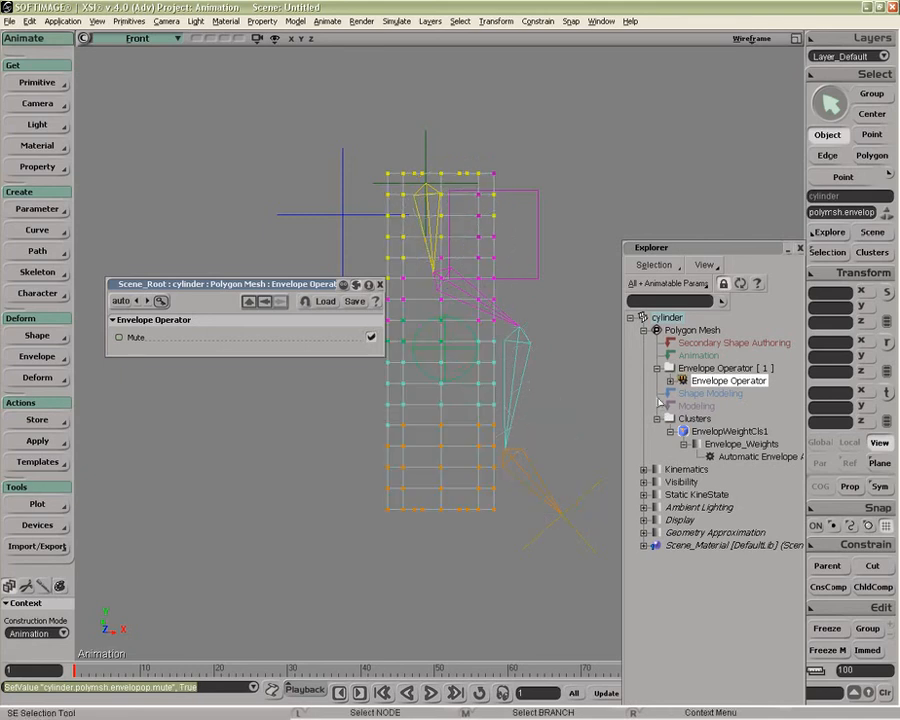
left_click(371, 339)
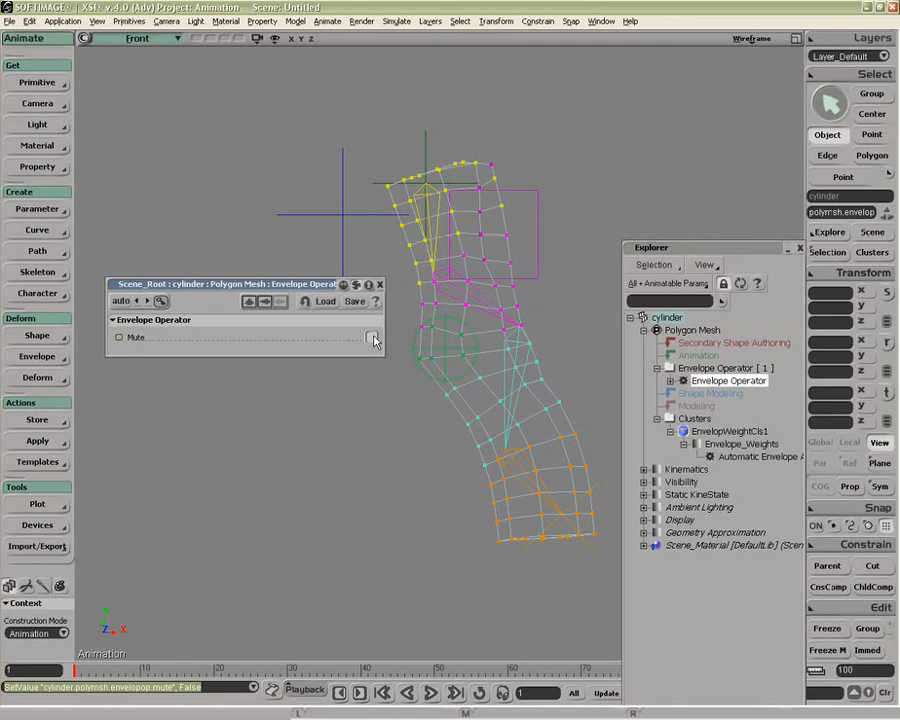
left_click(380, 285)
Select the cylinder and translate it about -5.58 units along X, away from the bones
left_click(531, 294)
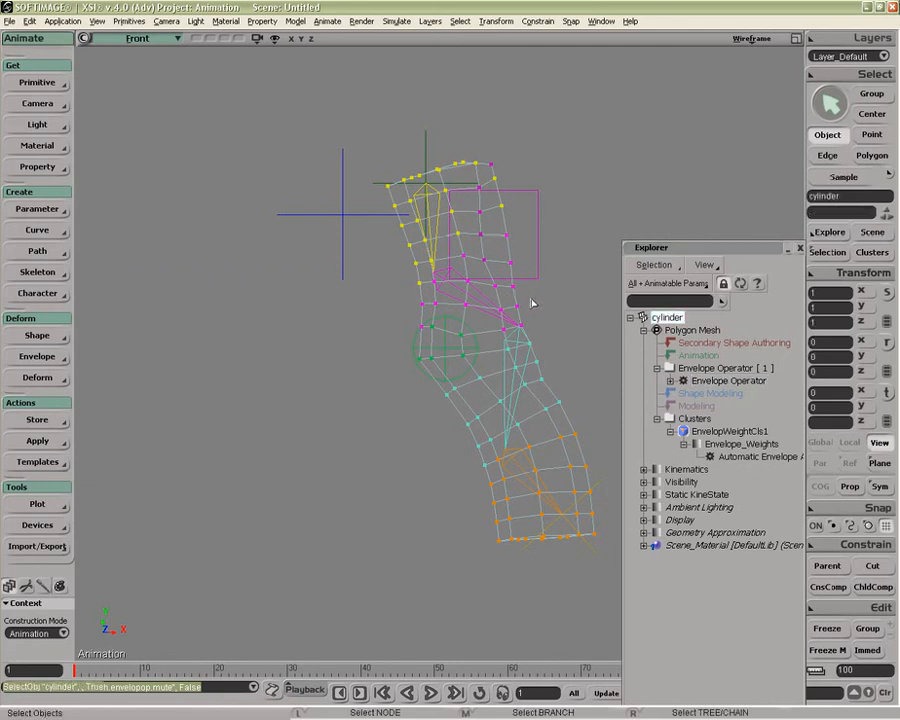
key("v")
left_click_drag(537, 365, 220, 370)
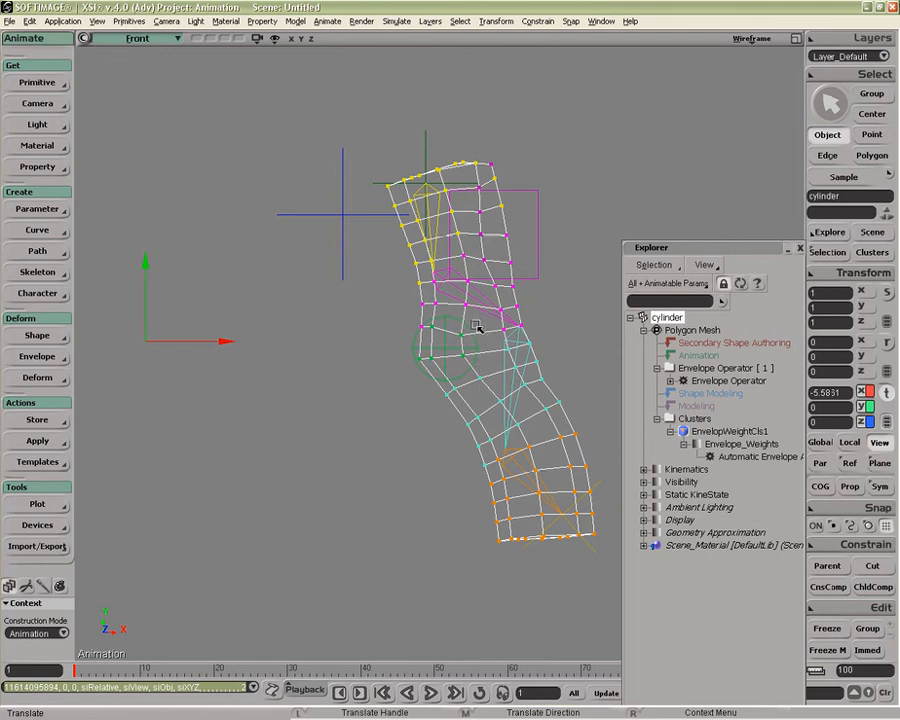
Delete the cylinder's Envelope Operator and undo the deletion
left_click(722, 381)
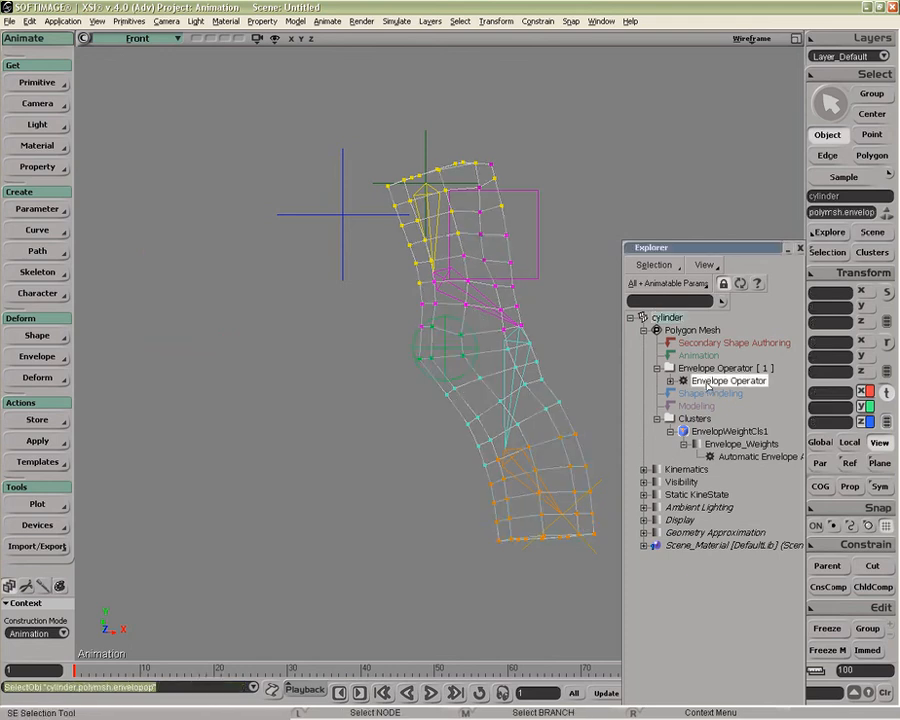
key("Delete")
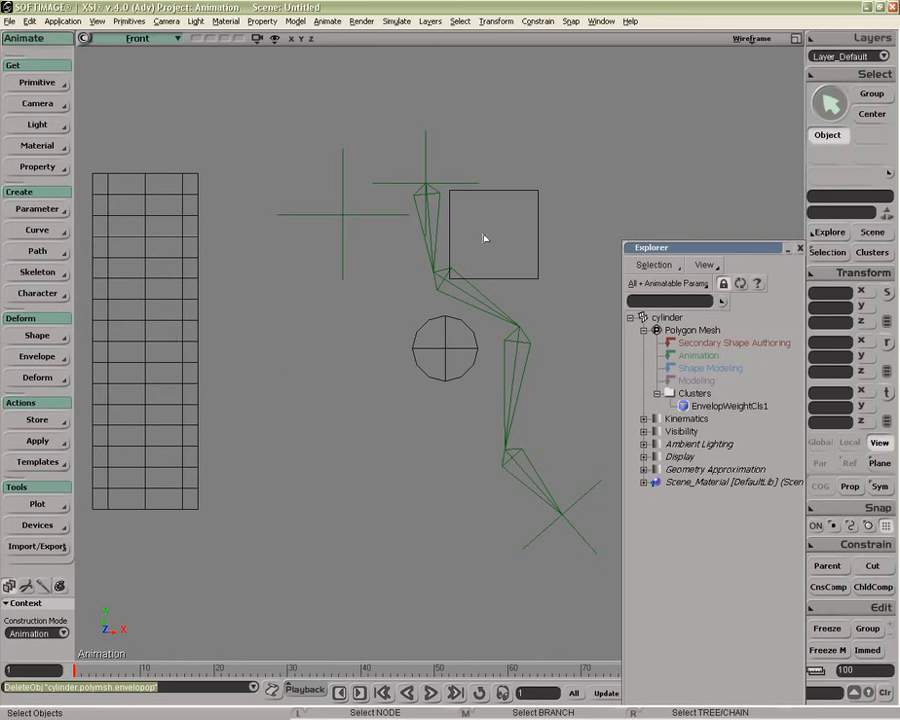
key("ctrl+z")
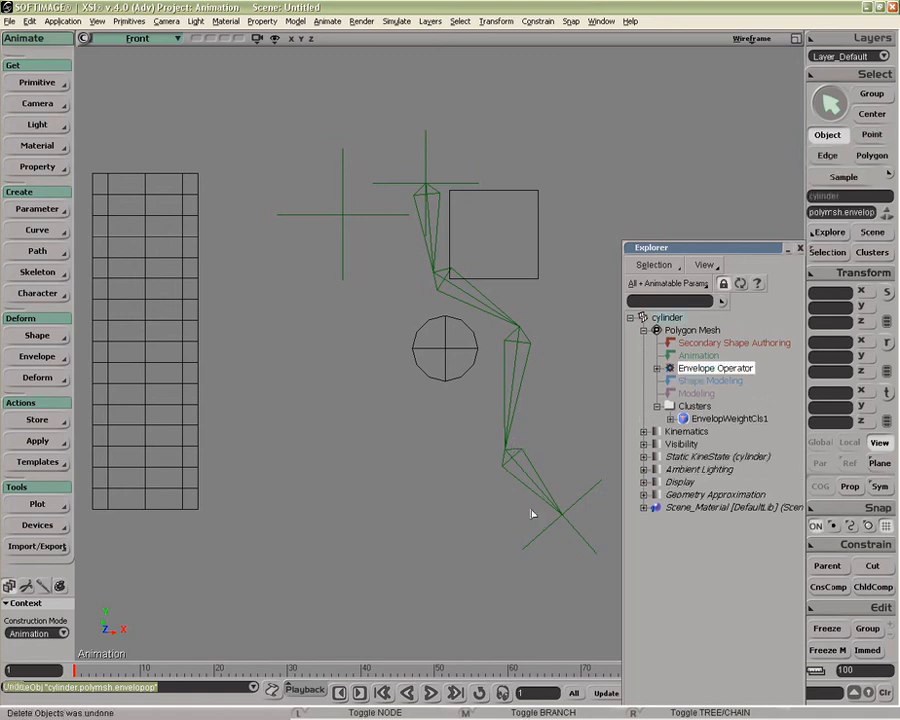